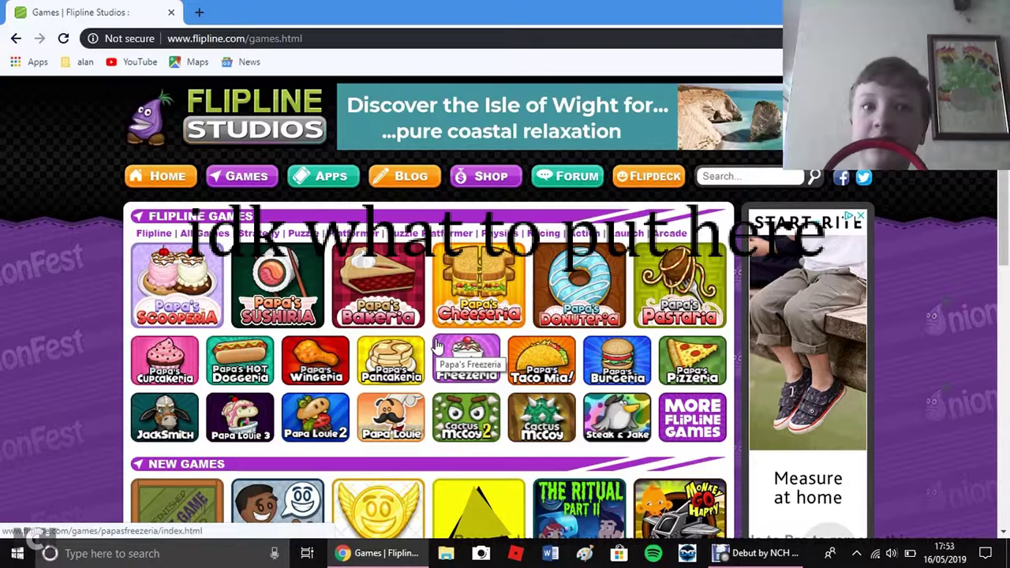
- Check the screen recorder, then open the OnionFest posts from the Flipline games page
click(757, 553)
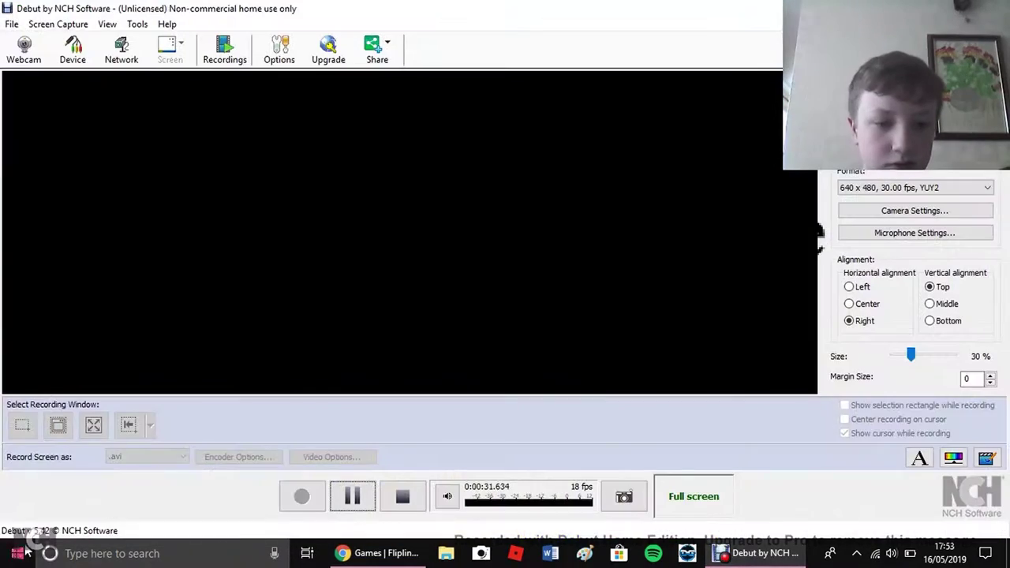
click(379, 552)
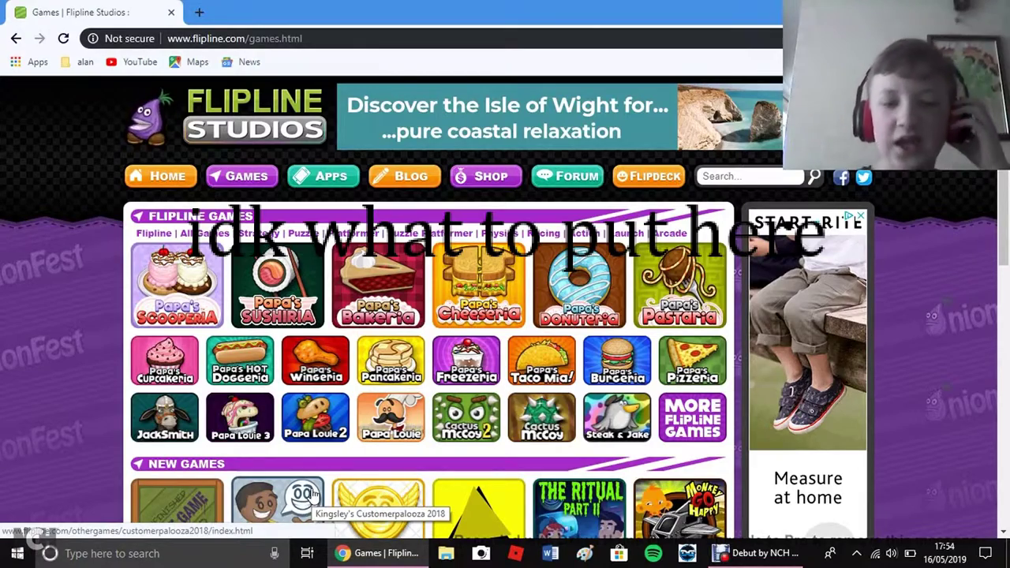
scroll(317, 489, down, 10)
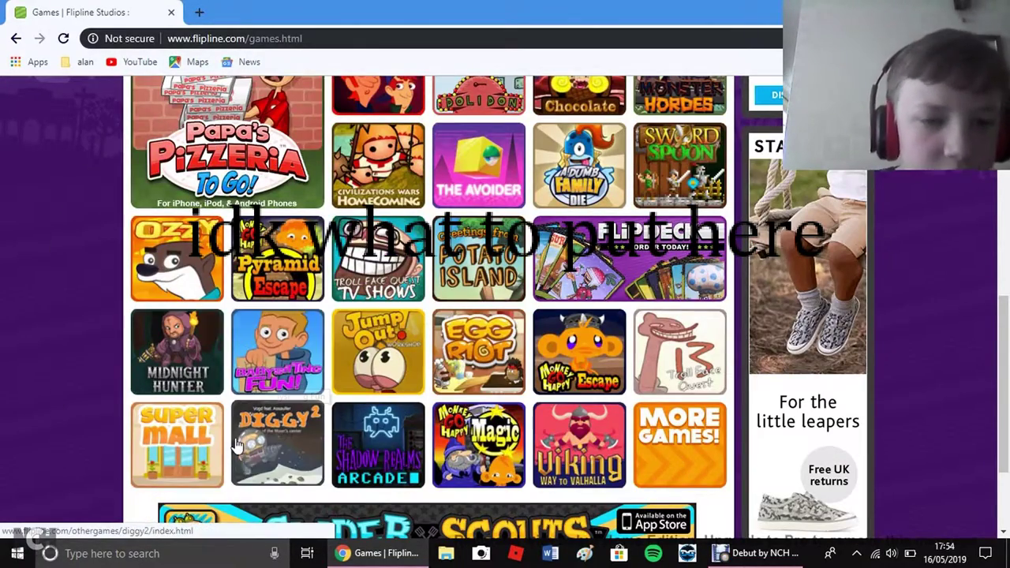
scroll(236, 444, up, 10)
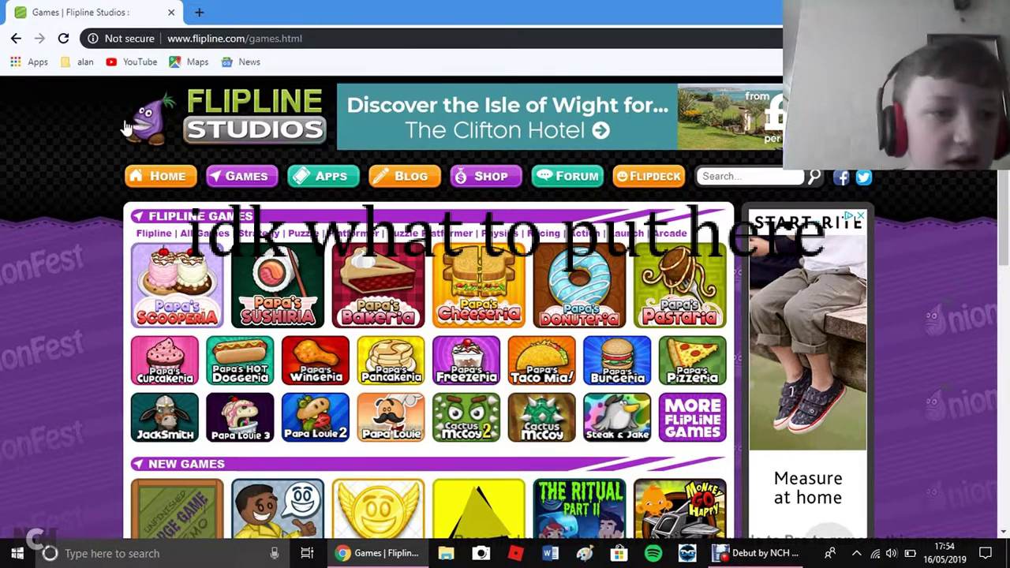
click(151, 134)
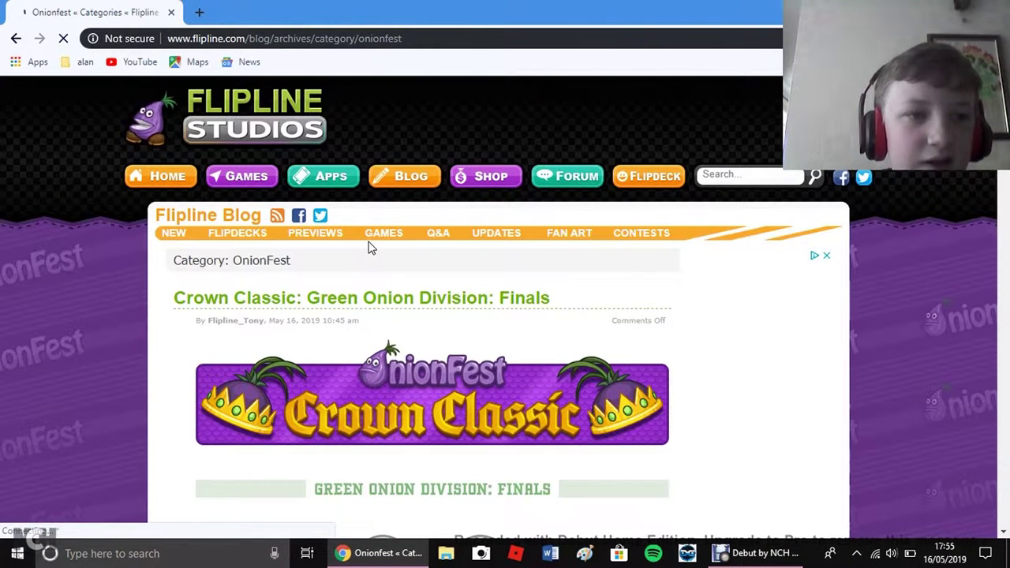
scroll(326, 281, down, 5)
scroll(325, 281, down, 5)
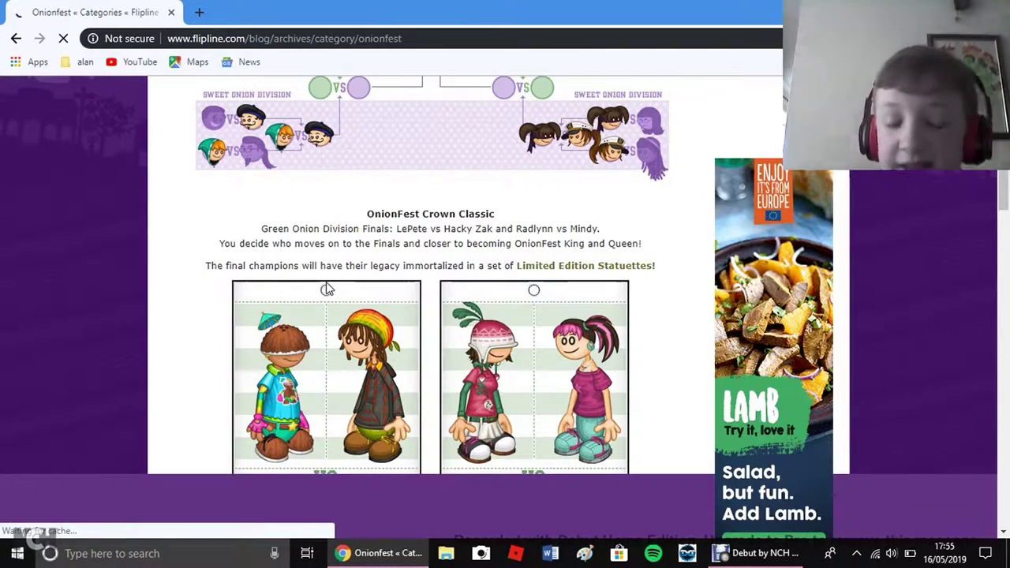
scroll(327, 289, down, 4)
scroll(327, 289, up, 4)
scroll(327, 290, up, 4)
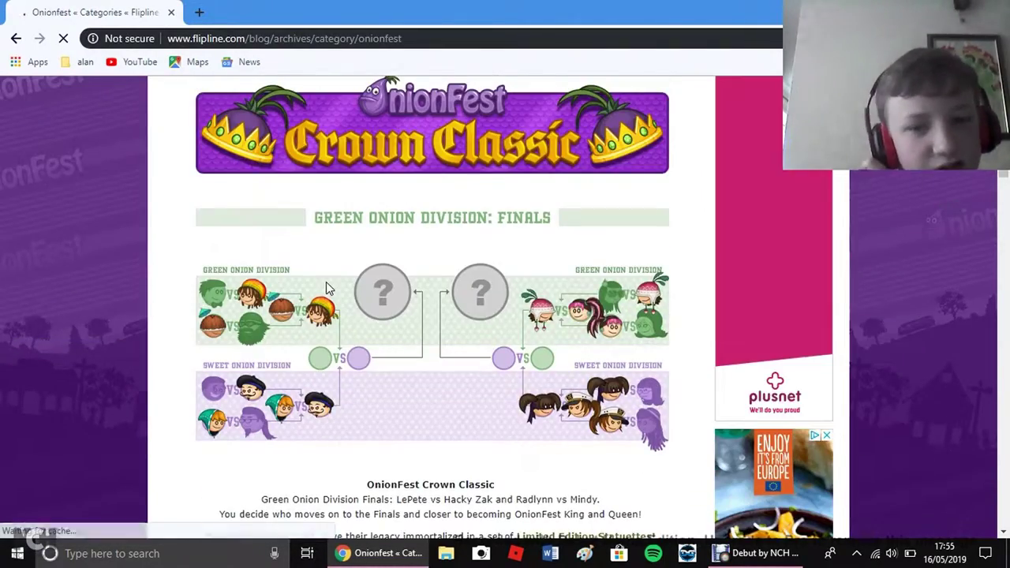
scroll(326, 287, down, 5)
scroll(325, 287, down, 10)
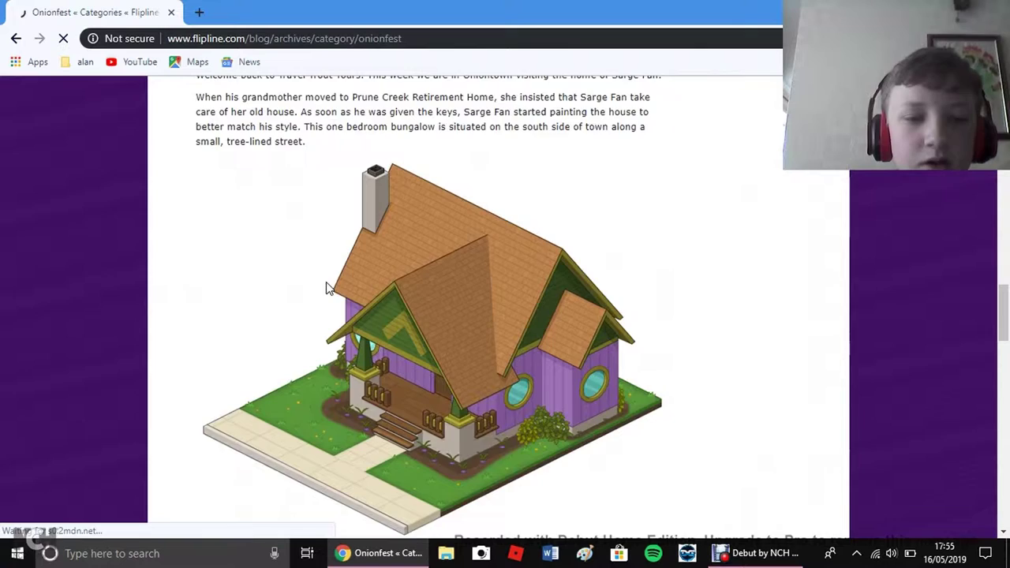
scroll(326, 288, up, 1)
scroll(325, 287, up, 10)
scroll(326, 287, down, 3)
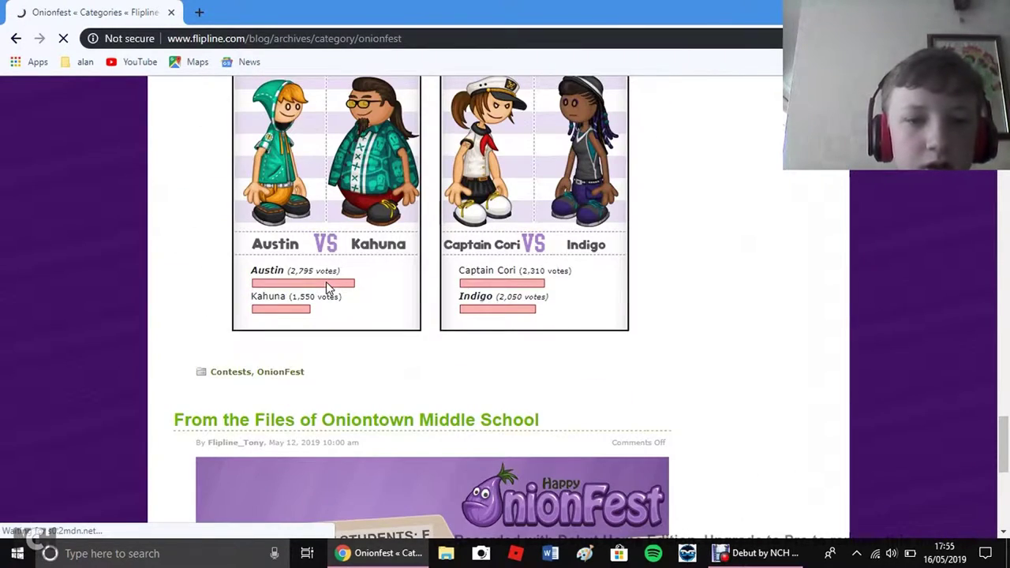
scroll(326, 287, up, 3)
scroll(326, 287, up, 1)
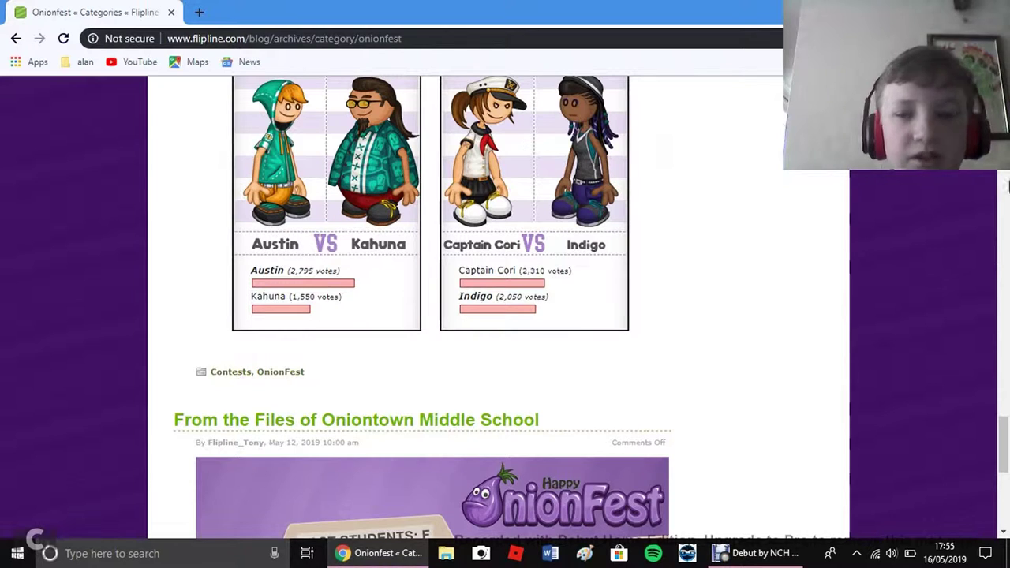
drag(1002, 442, 1002, 370)
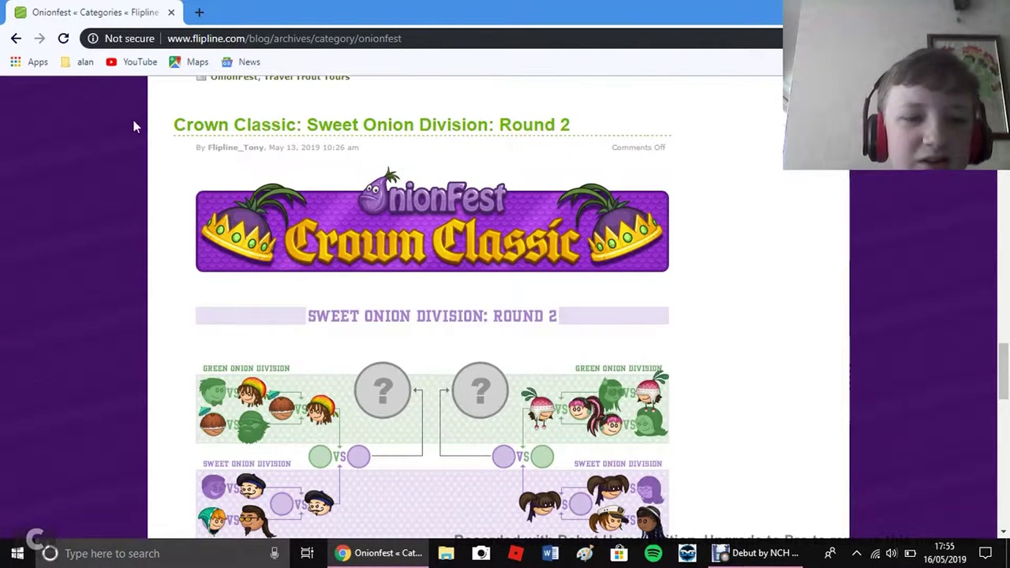
scroll(753, 282, down, 6)
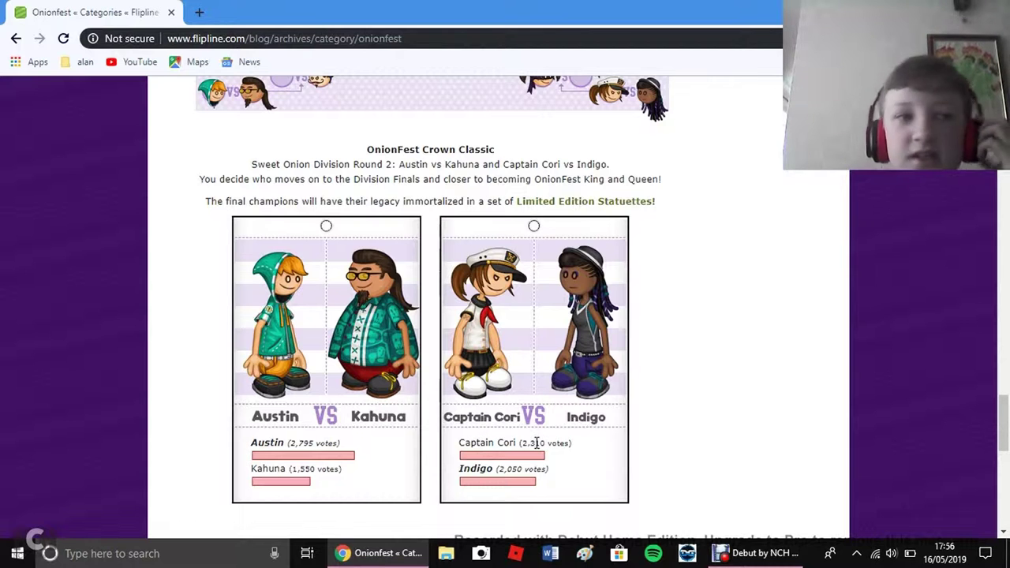
scroll(392, 300, up, 5)
scroll(391, 300, up, 3)
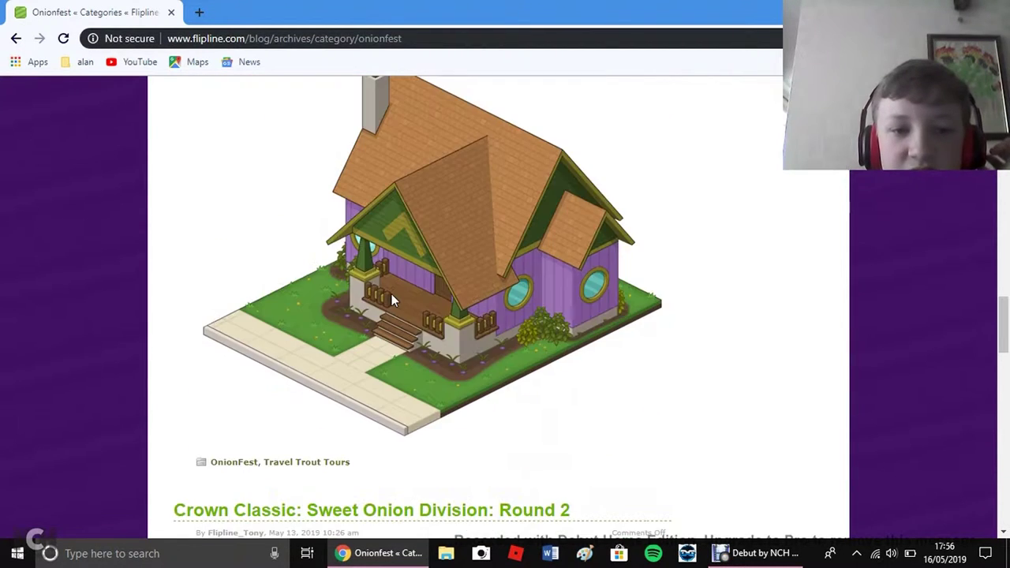
scroll(391, 293, up, 4)
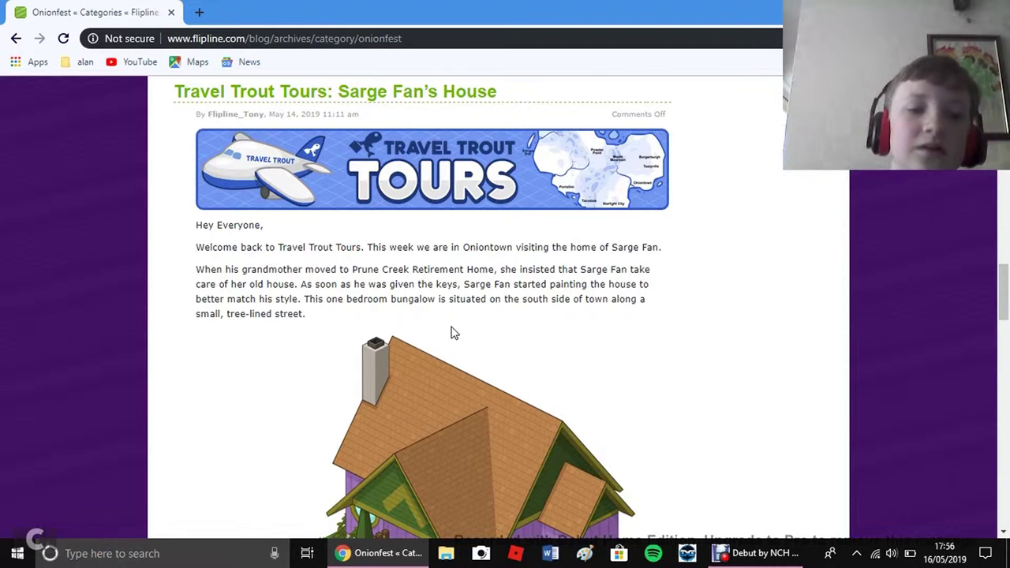
scroll(453, 332, down, 6)
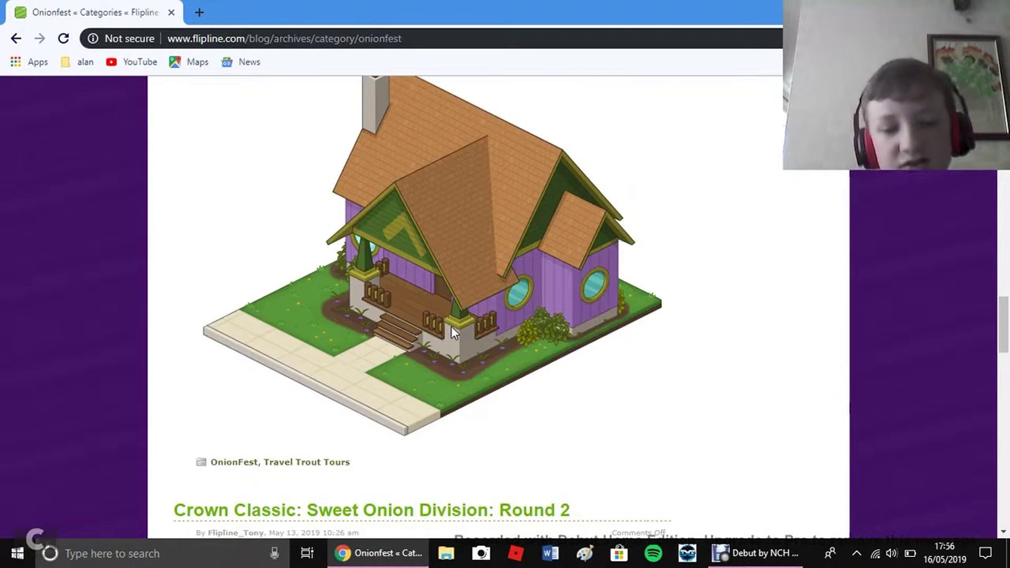
scroll(453, 332, down, 6)
scroll(454, 332, down, 4)
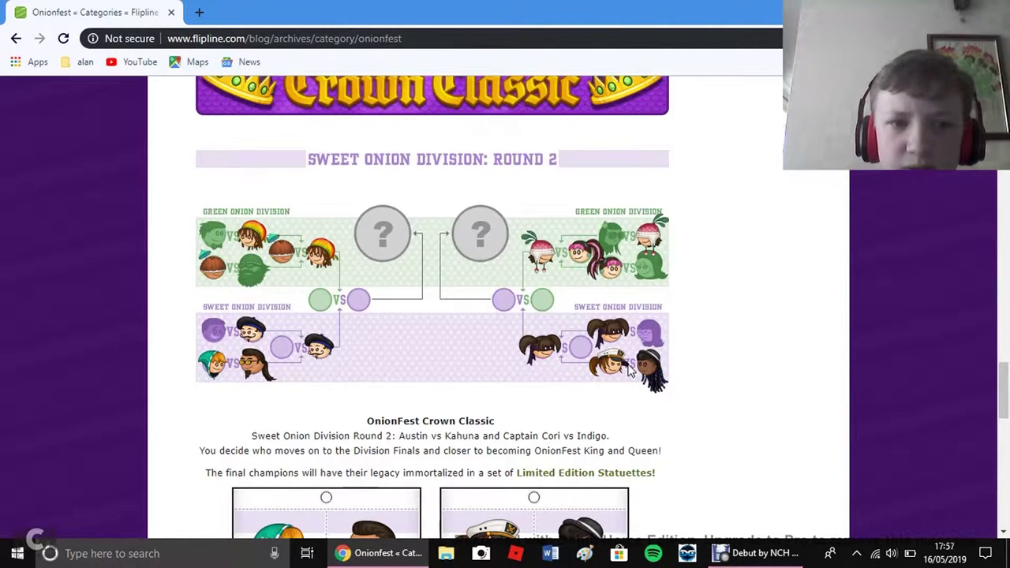
scroll(629, 369, down, 6)
scroll(630, 369, down, 5)
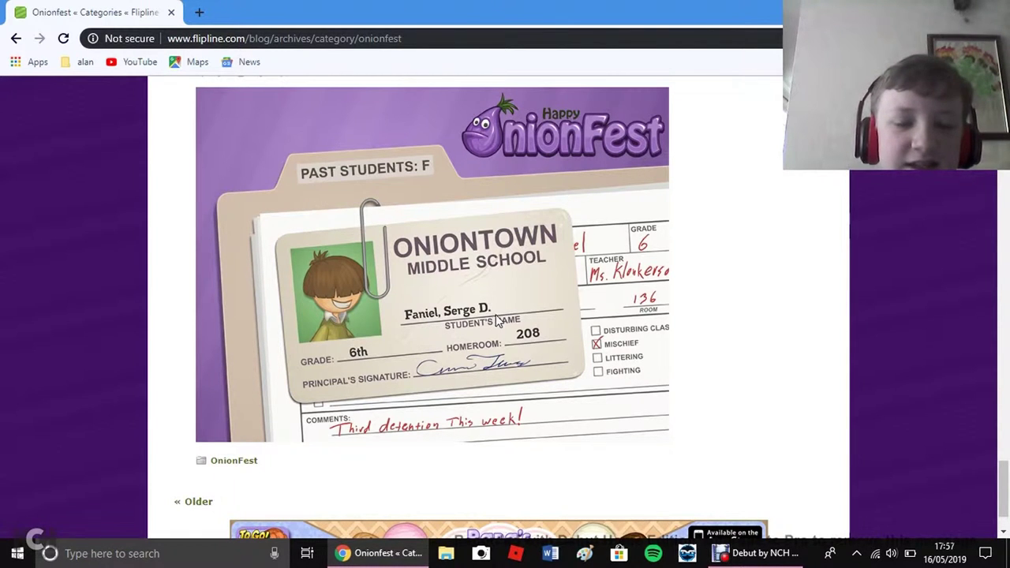
scroll(465, 254, up, 8)
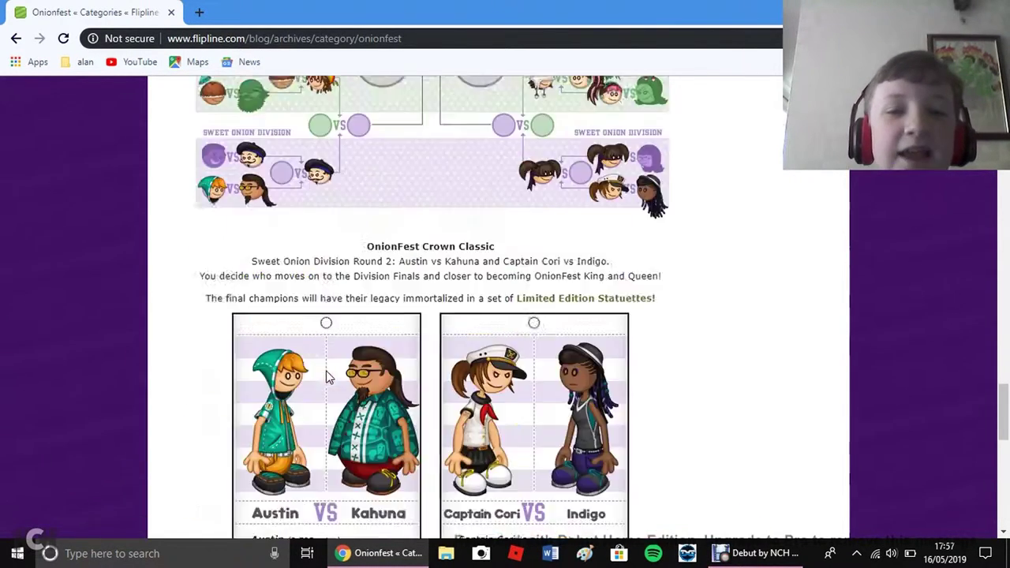
scroll(326, 370, up, 8)
scroll(326, 370, down, 6)
scroll(326, 370, down, 3)
scroll(325, 376, down, 6)
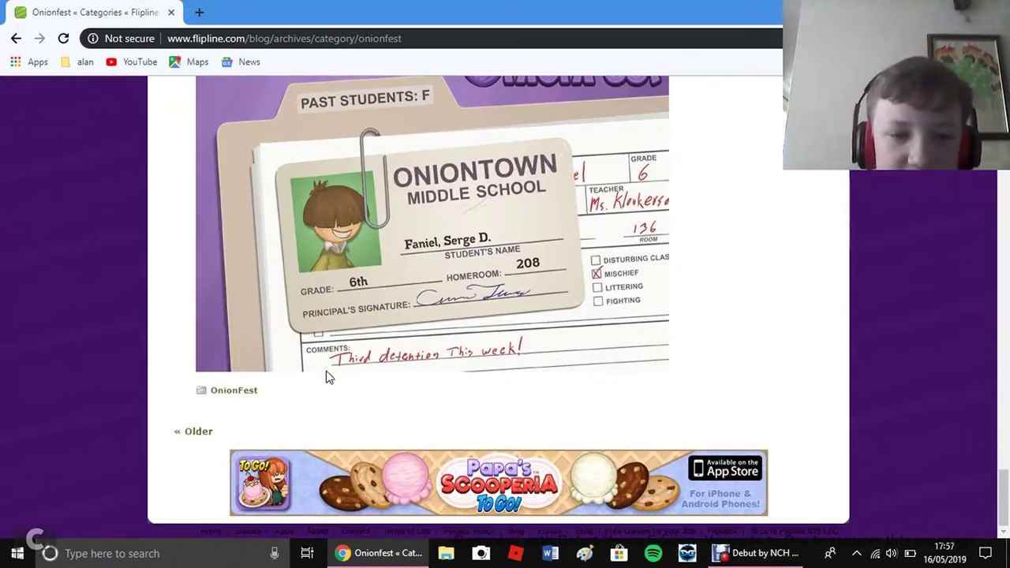
scroll(325, 376, up, 8)
scroll(326, 376, up, 8)
scroll(326, 375, up, 10)
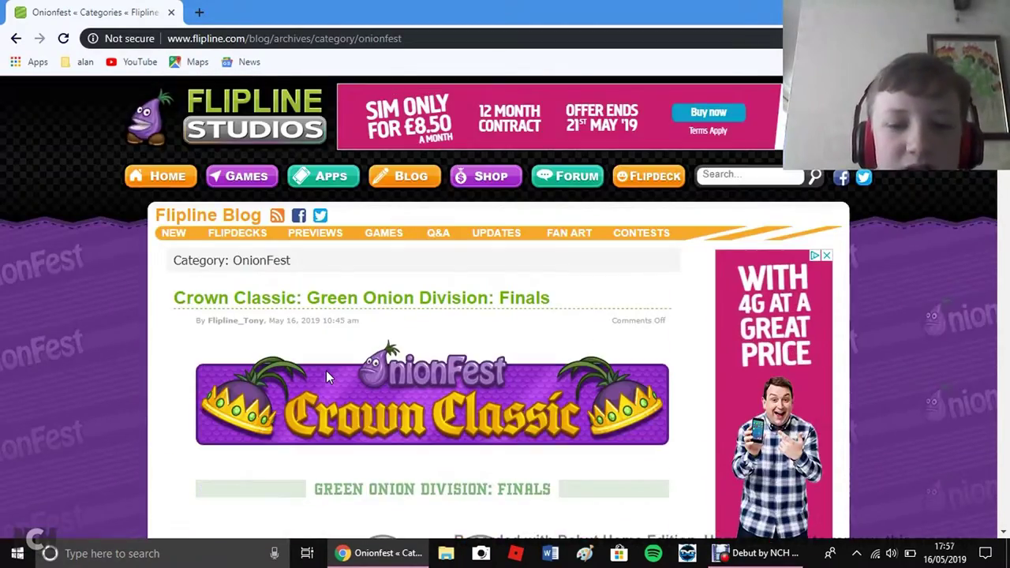
scroll(326, 375, down, 10)
scroll(326, 376, down, 5)
scroll(326, 376, down, 8)
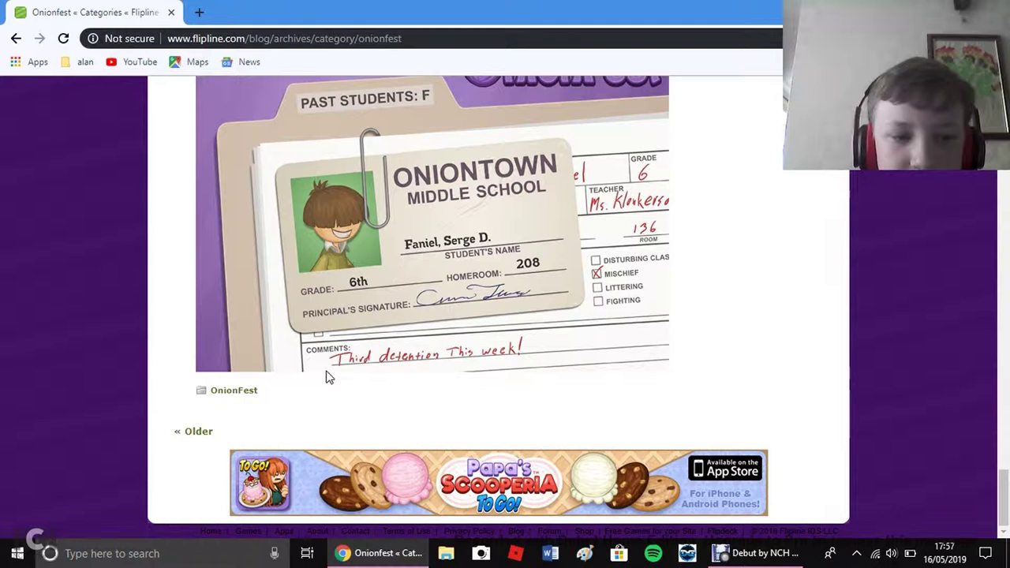
click(199, 433)
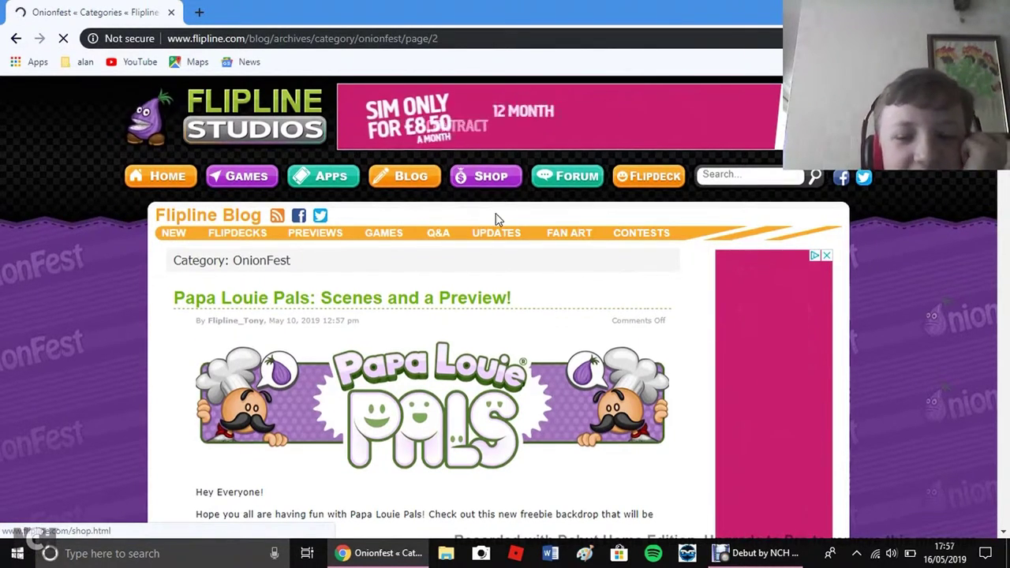
scroll(496, 218, down, 8)
scroll(489, 229, down, 6)
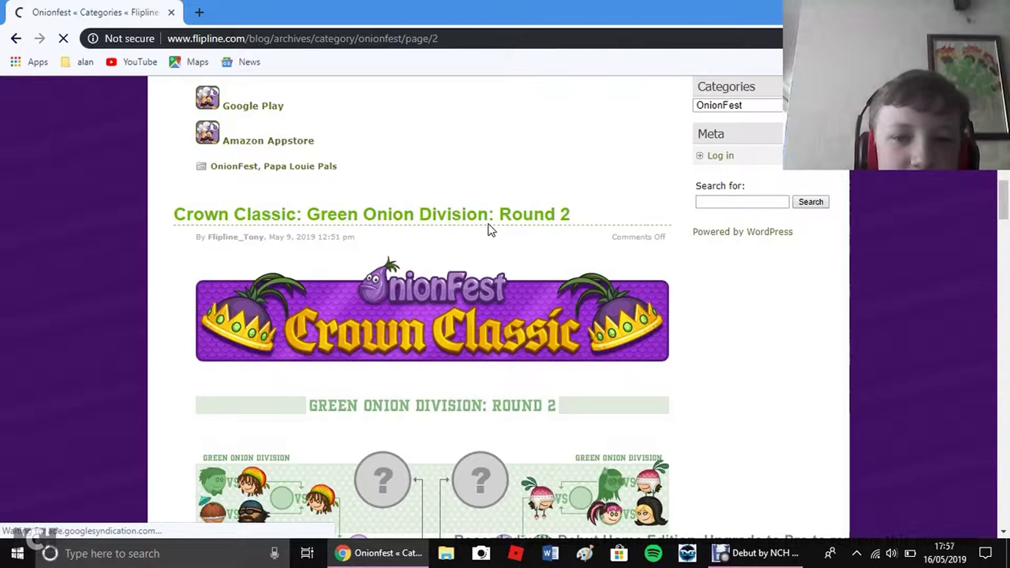
scroll(489, 230, down, 5)
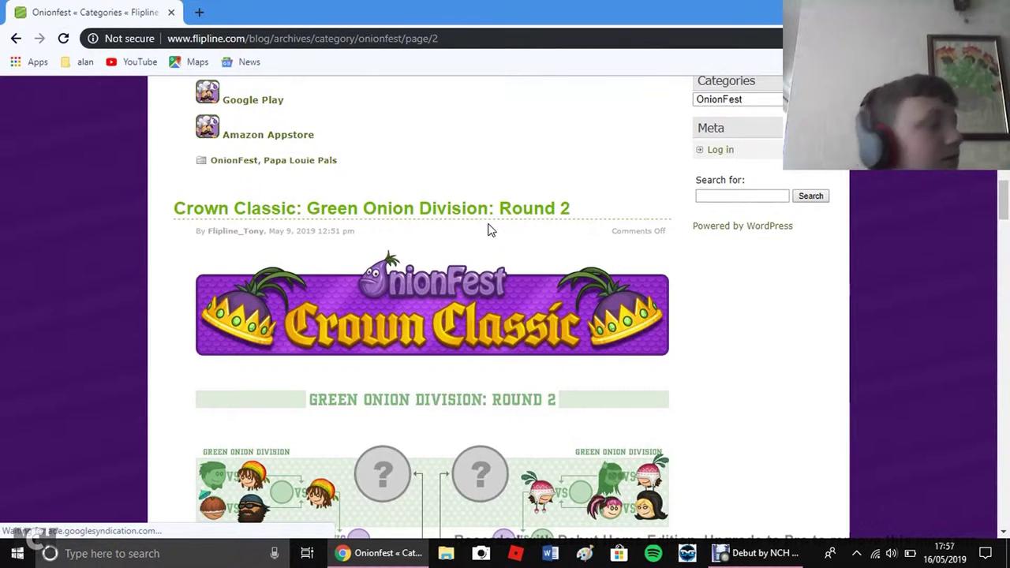
scroll(489, 229, down, 5)
scroll(489, 230, down, 8)
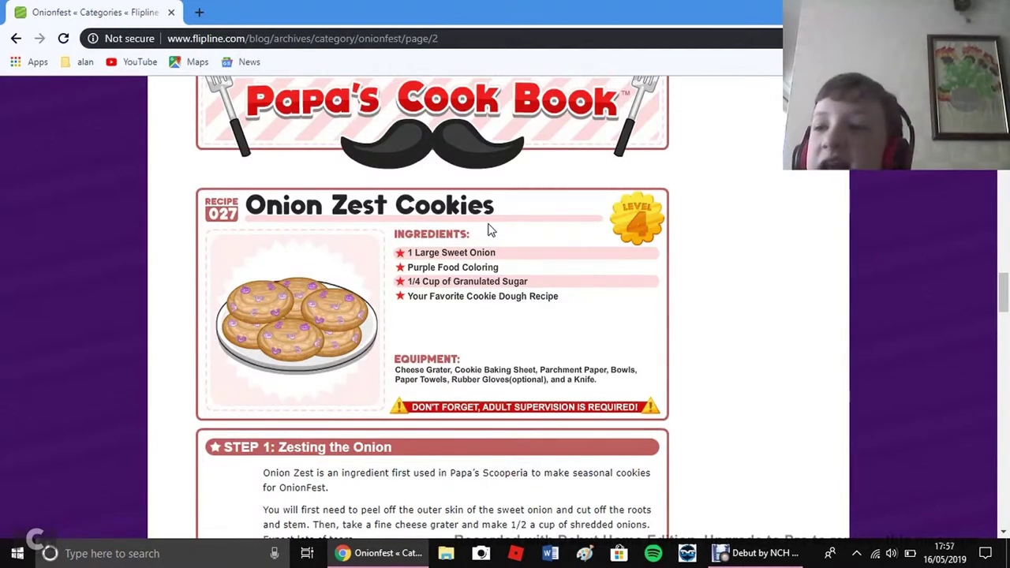
scroll(489, 229, up, 10)
scroll(485, 213, up, 10)
scroll(483, 207, down, 8)
scroll(482, 207, down, 8)
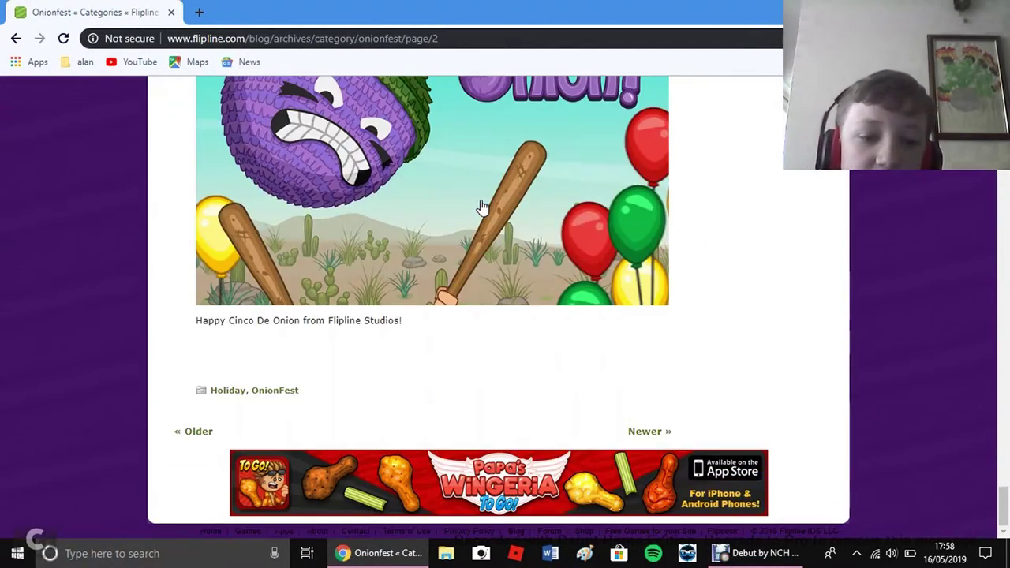
scroll(482, 206, up, 5)
scroll(483, 207, up, 8)
scroll(482, 206, up, 3)
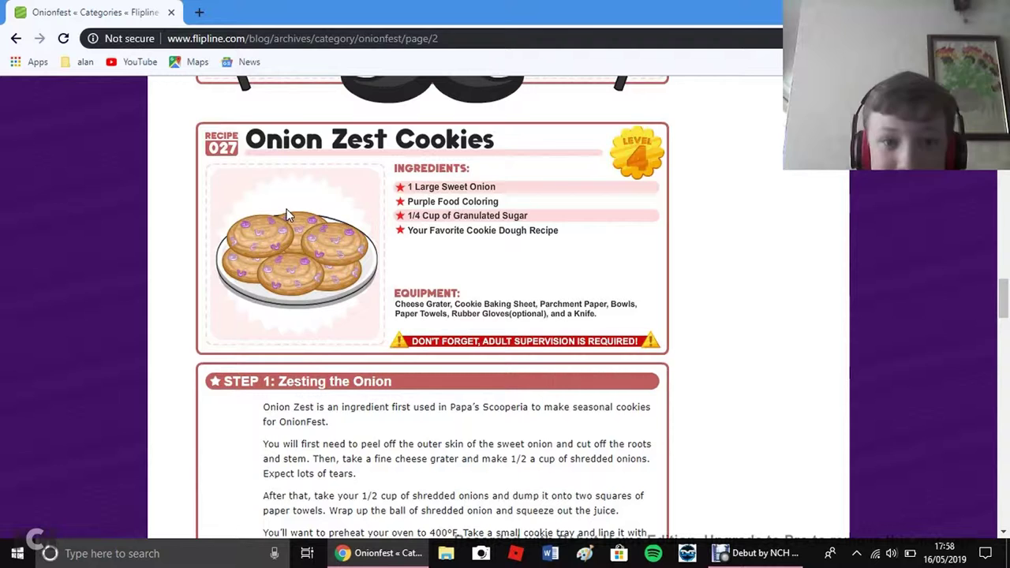
scroll(288, 214, down, 5)
scroll(287, 214, down, 5)
scroll(315, 315, down, 5)
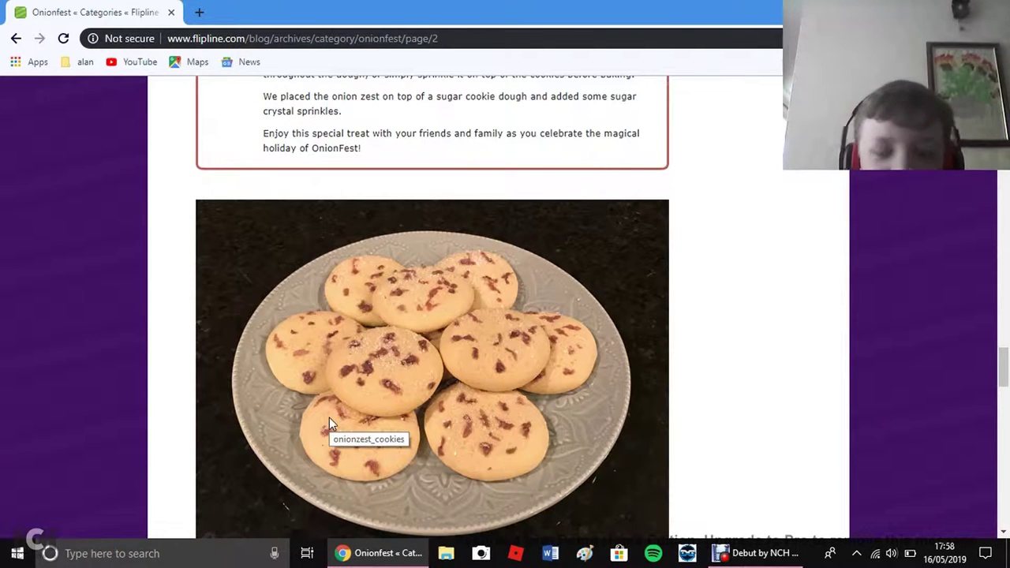
scroll(329, 417, down, 8)
scroll(329, 417, down, 8)
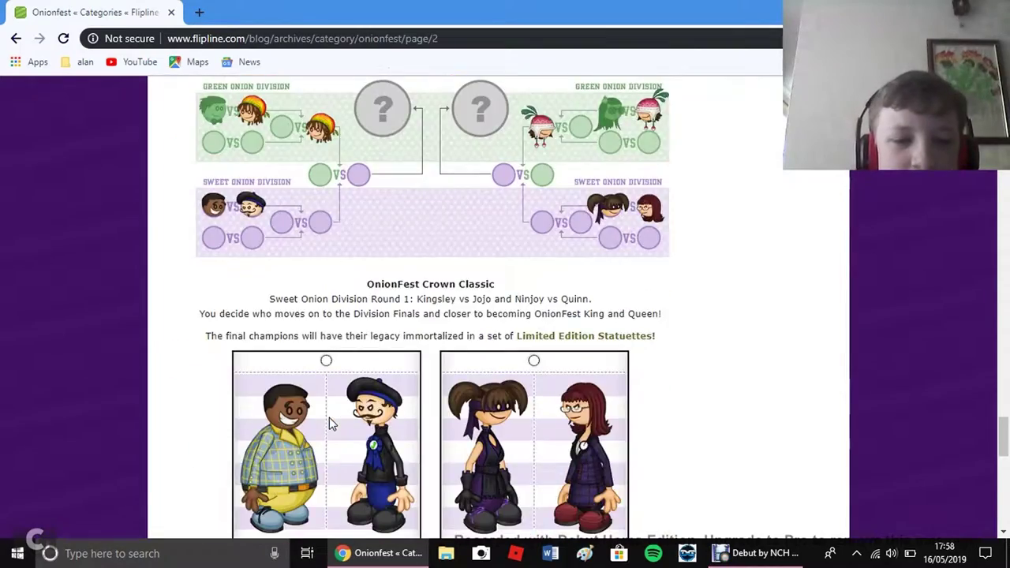
scroll(329, 417, down, 8)
scroll(329, 417, down, 6)
scroll(329, 421, up, 4)
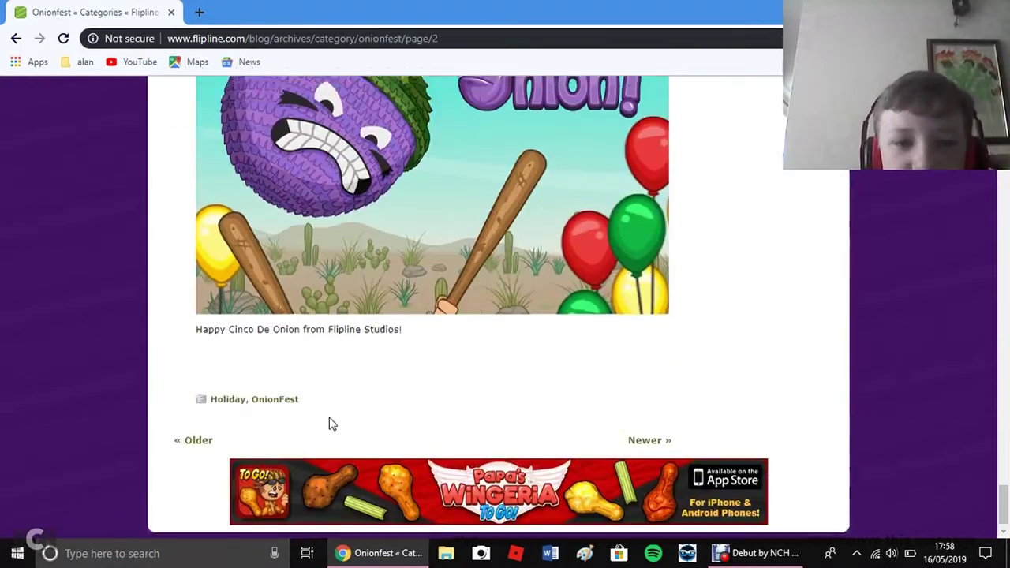
scroll(331, 423, up, 5)
scroll(331, 424, up, 8)
scroll(331, 424, up, 5)
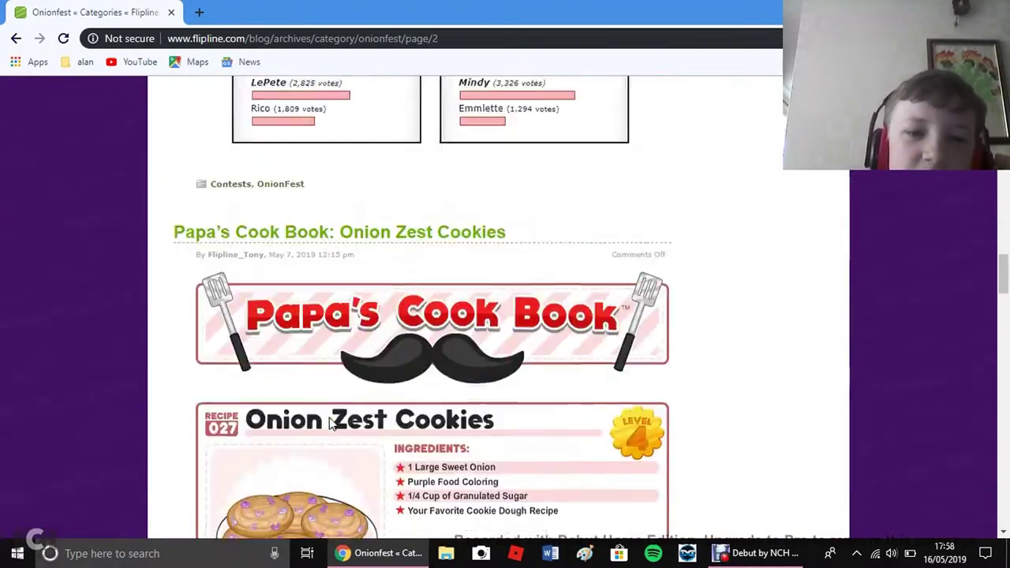
scroll(331, 424, up, 6)
scroll(331, 424, up, 6)
scroll(331, 423, up, 6)
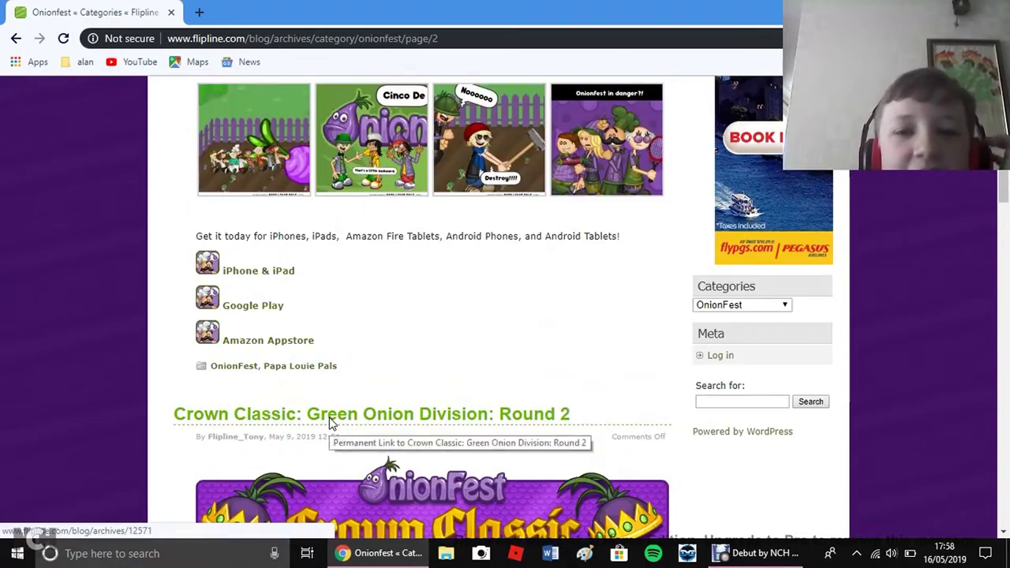
scroll(331, 424, up, 5)
- Enlarge the Happy OnionFest fan comic and advance five images to the Cinco De Onion comic
click(240, 284)
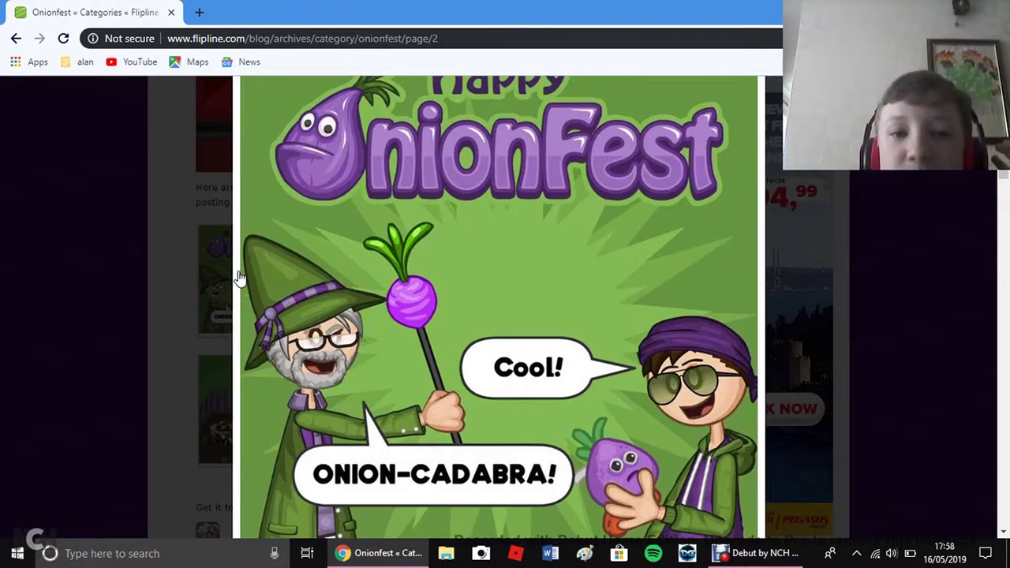
scroll(497, 316, up, 2)
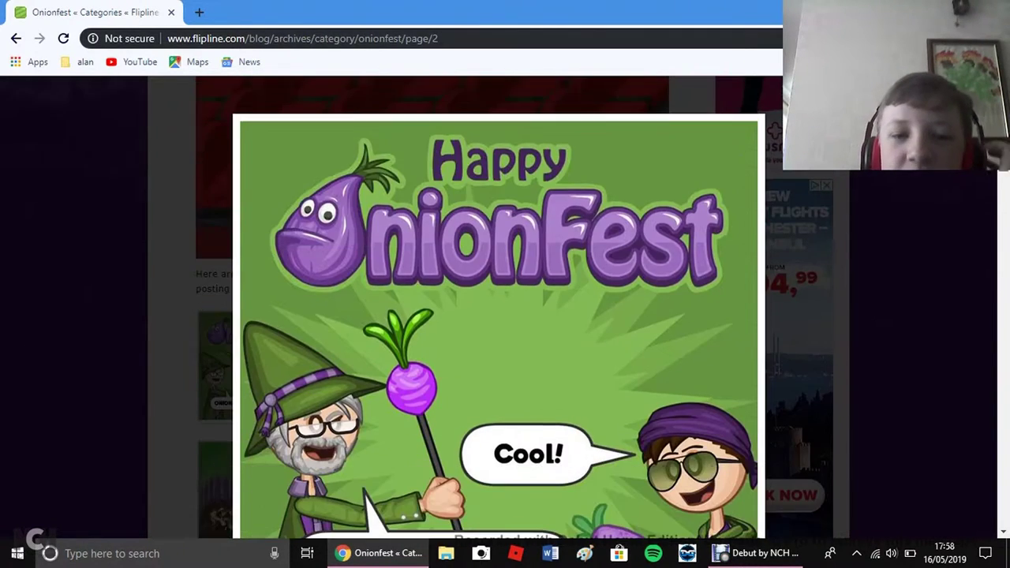
scroll(497, 316, down, 4)
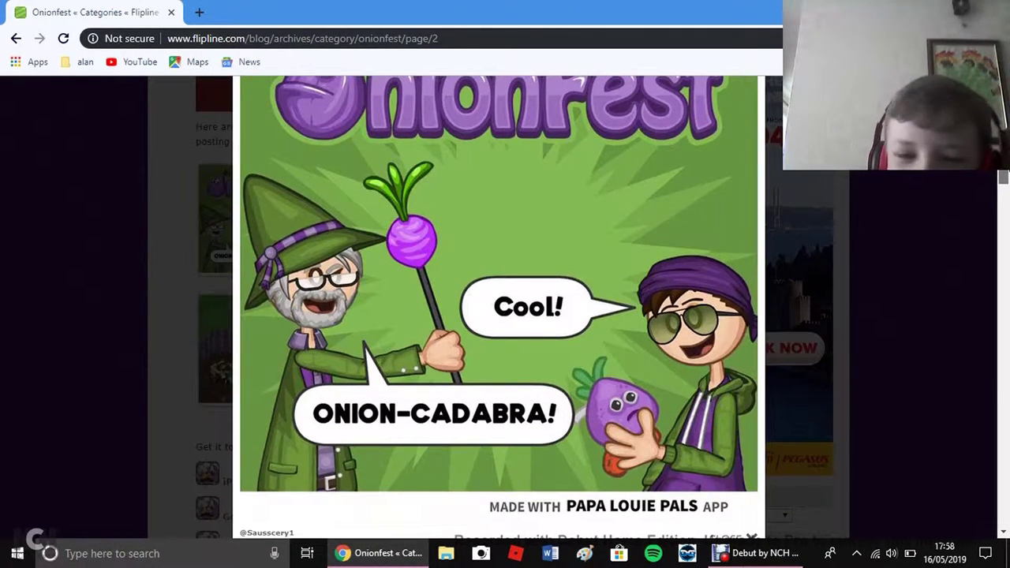
scroll(497, 316, down, 3)
scroll(497, 315, down, 2)
scroll(497, 316, up, 5)
scroll(497, 316, up, 2)
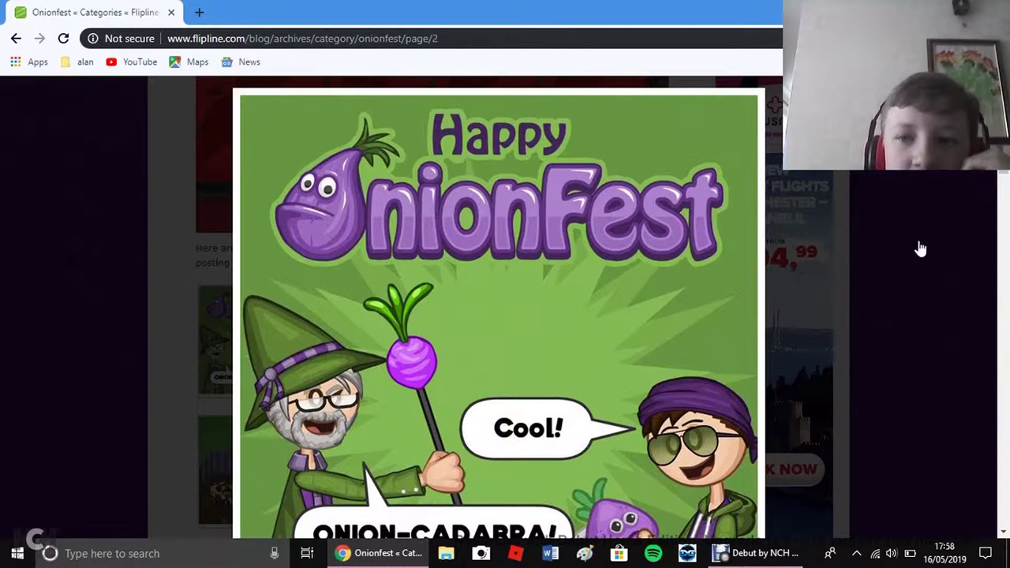
mouse_move(746, 199)
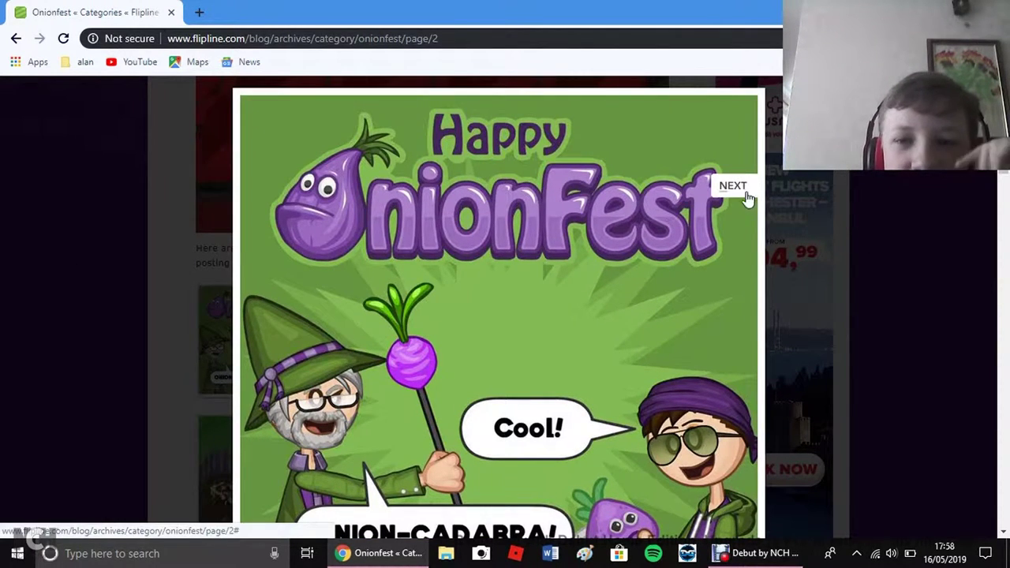
click(734, 186)
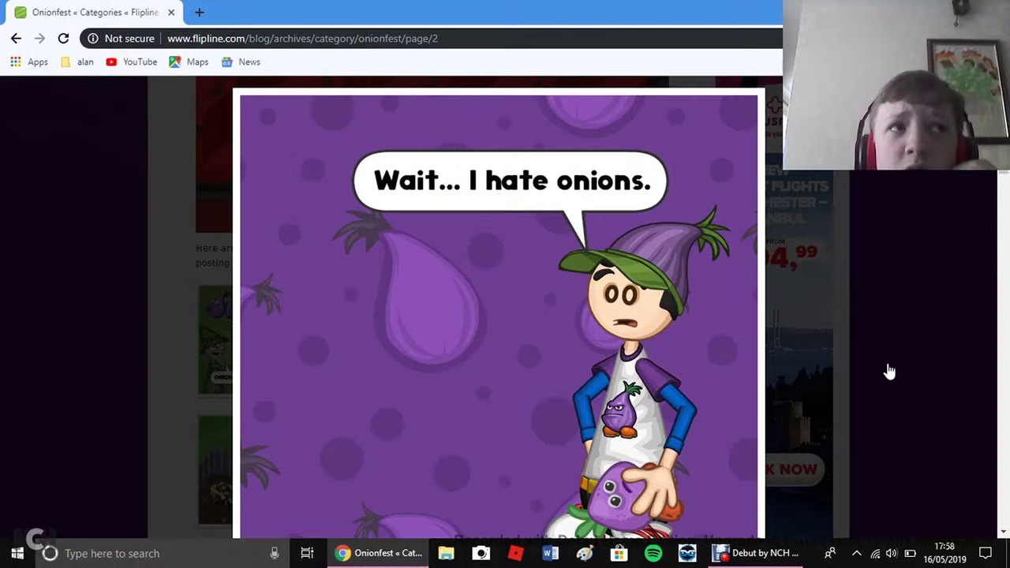
click(727, 280)
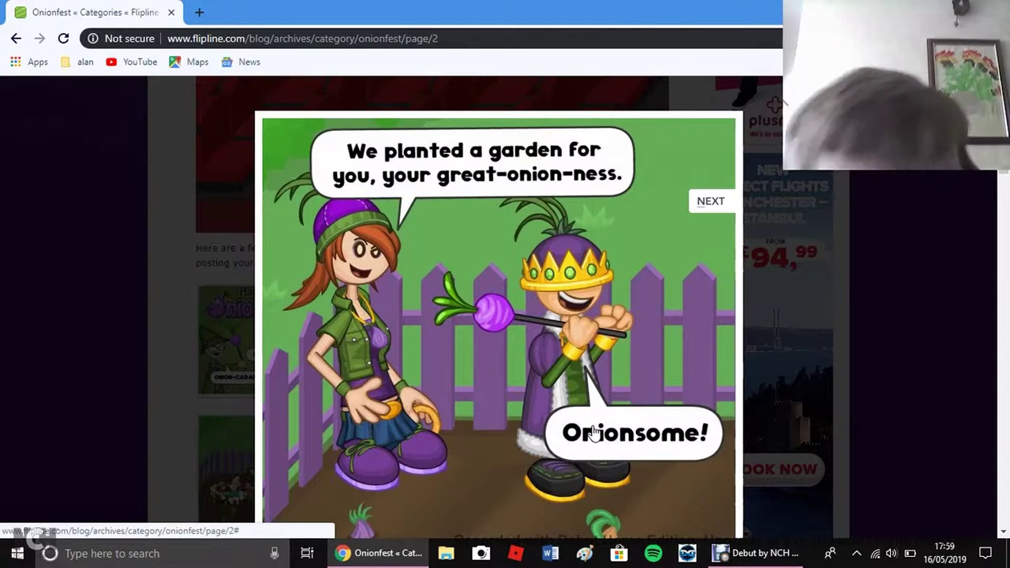
click(706, 251)
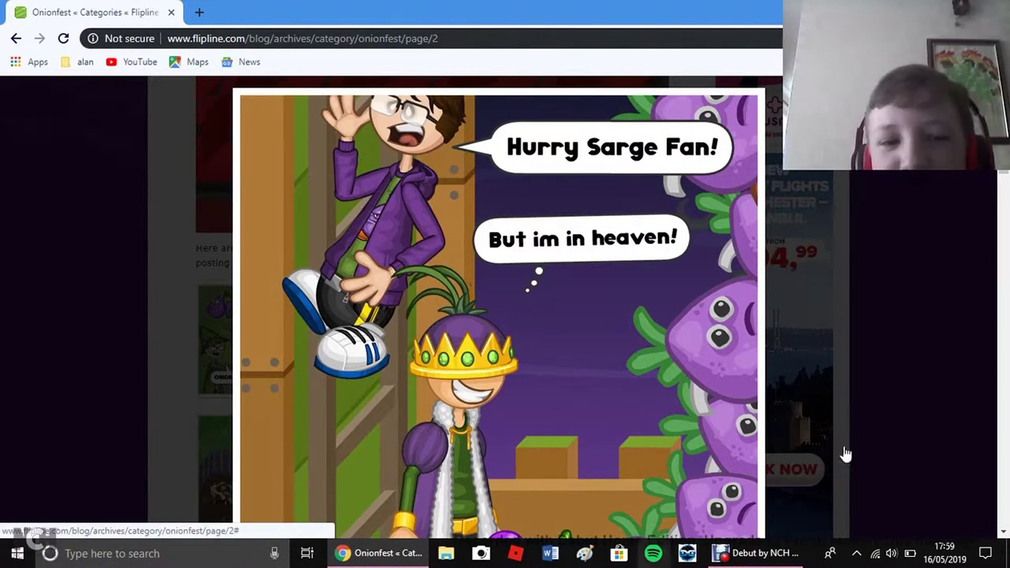
click(674, 315)
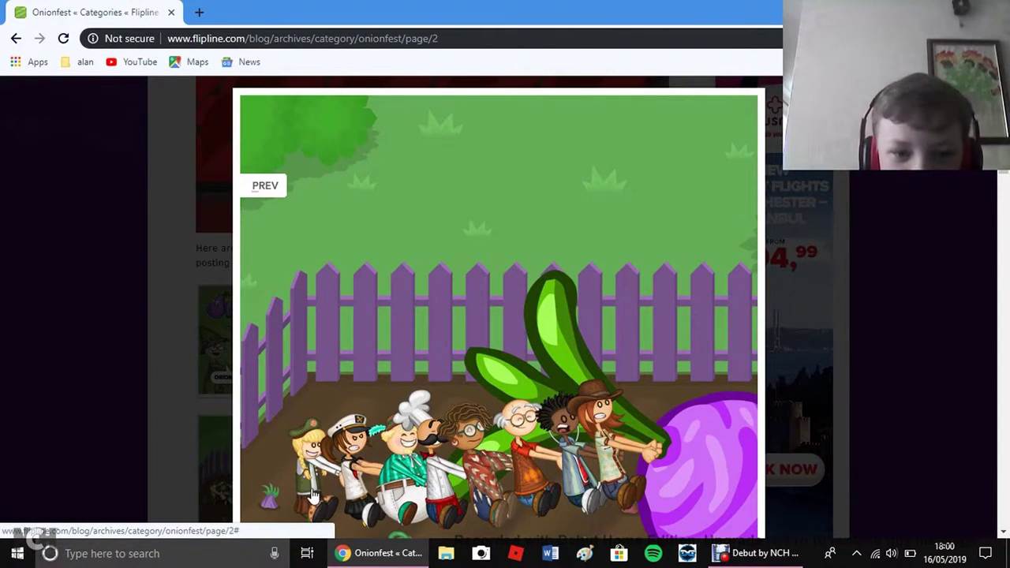
click(655, 272)
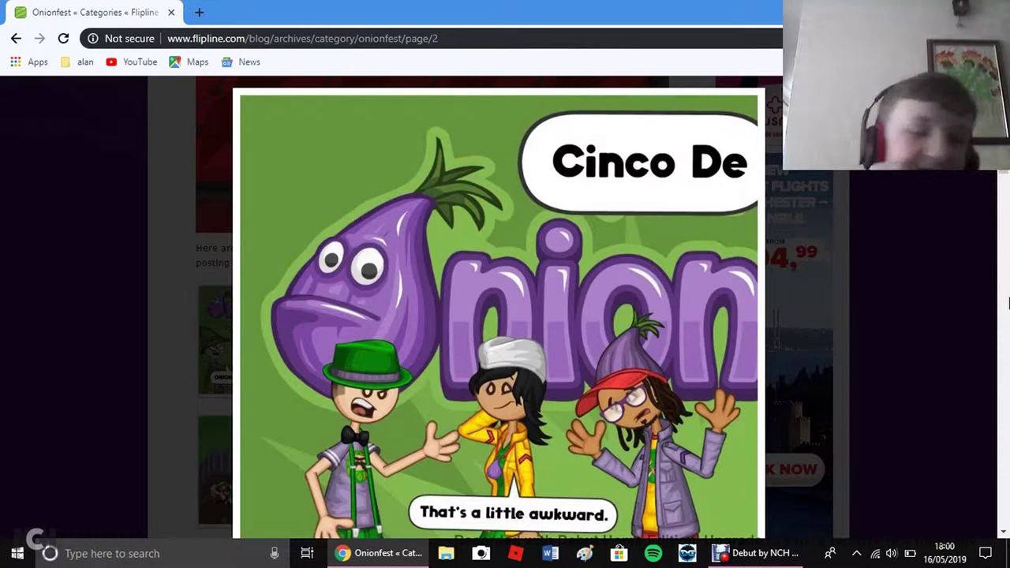
click(722, 197)
scroll(714, 206, down, 3)
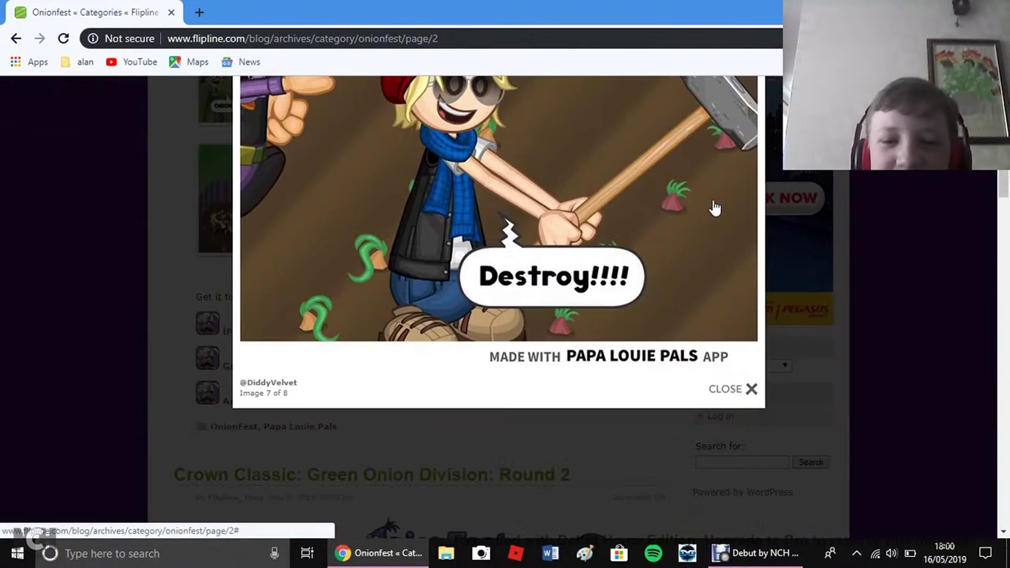
scroll(714, 206, up, 3)
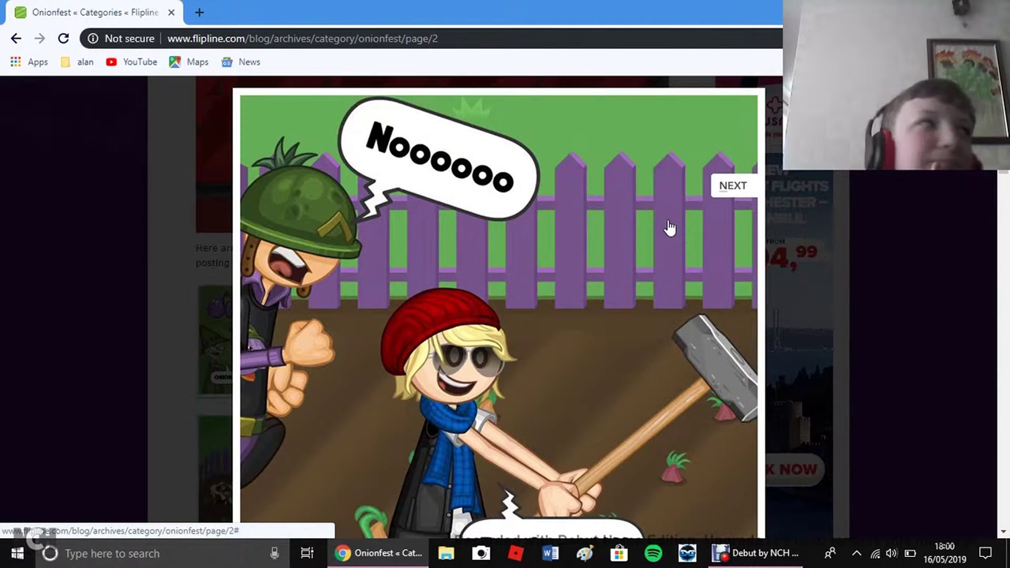
scroll(669, 228, down, 4)
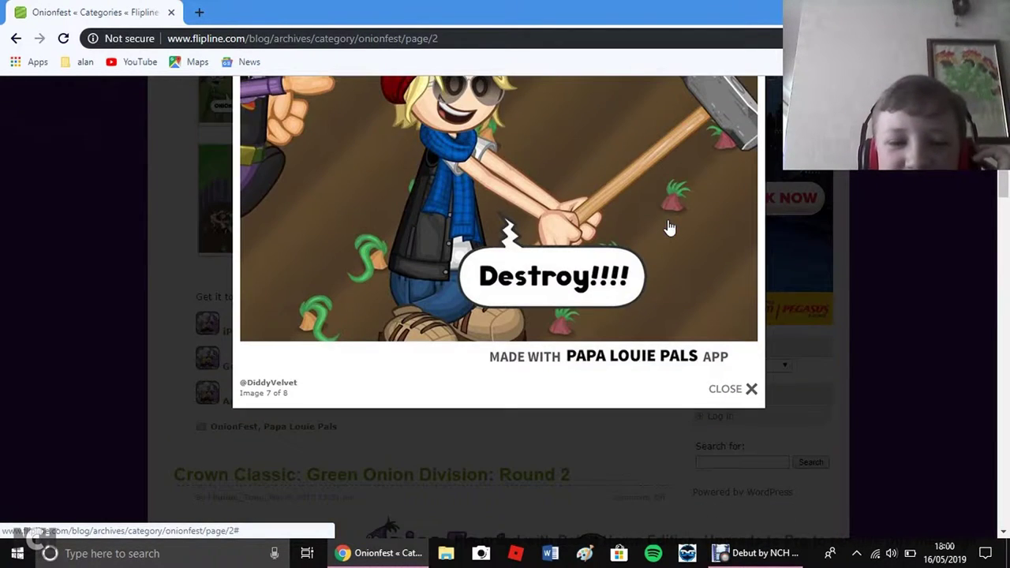
scroll(669, 228, up, 4)
scroll(669, 228, down, 4)
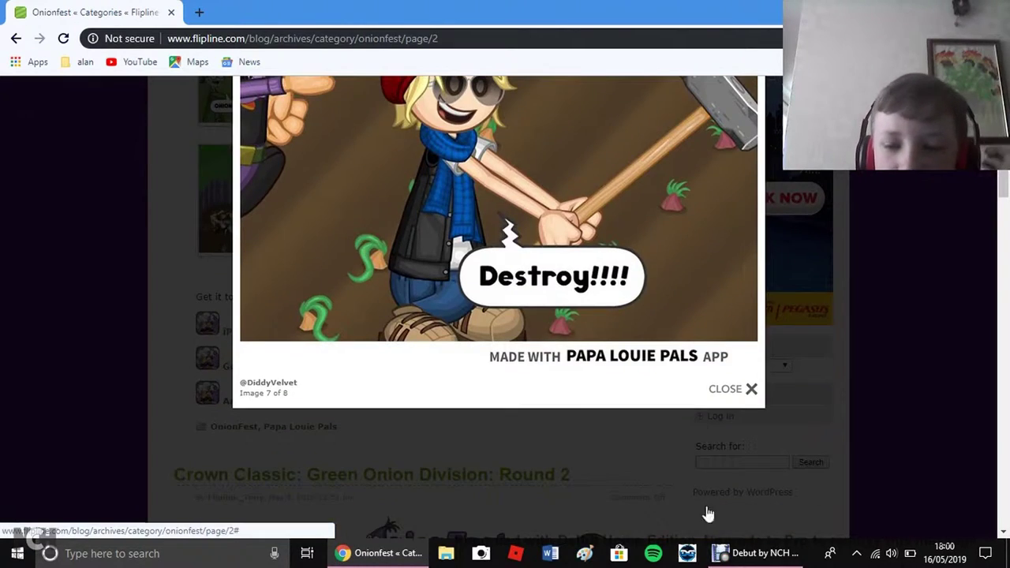
click(757, 553)
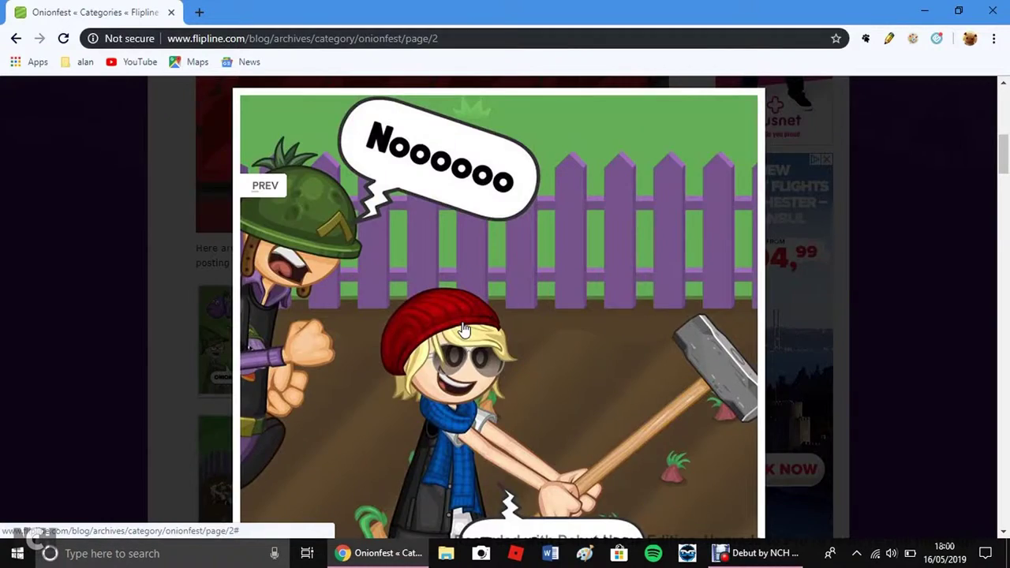
scroll(464, 330, down, 4)
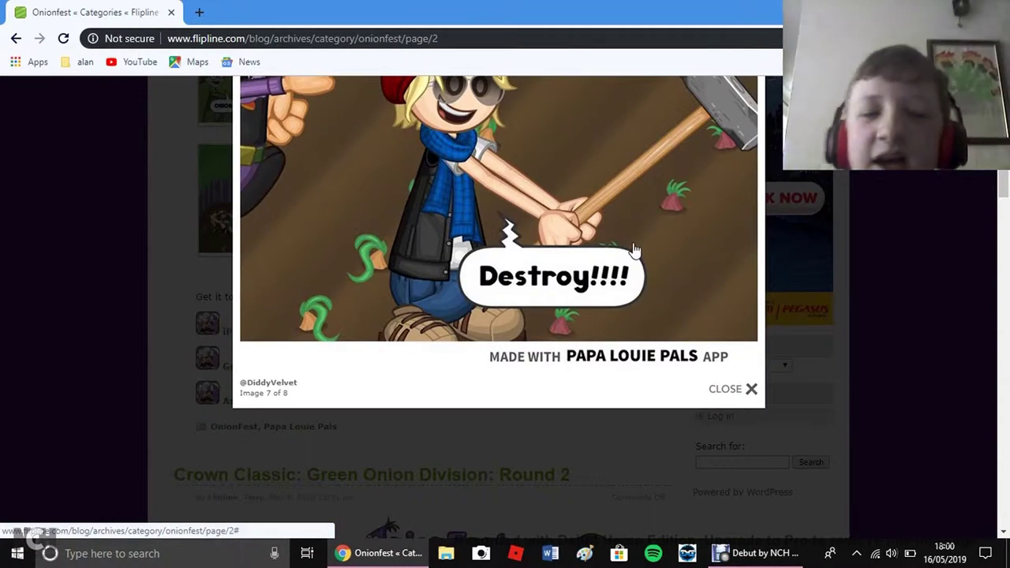
scroll(611, 308, up, 4)
scroll(612, 308, down, 4)
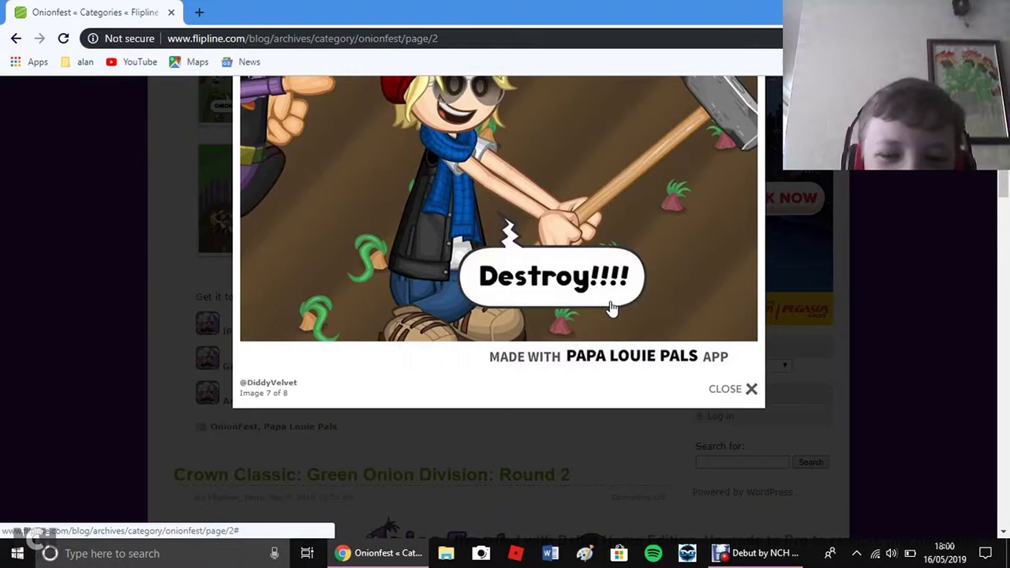
scroll(612, 307, up, 8)
scroll(612, 308, down, 4)
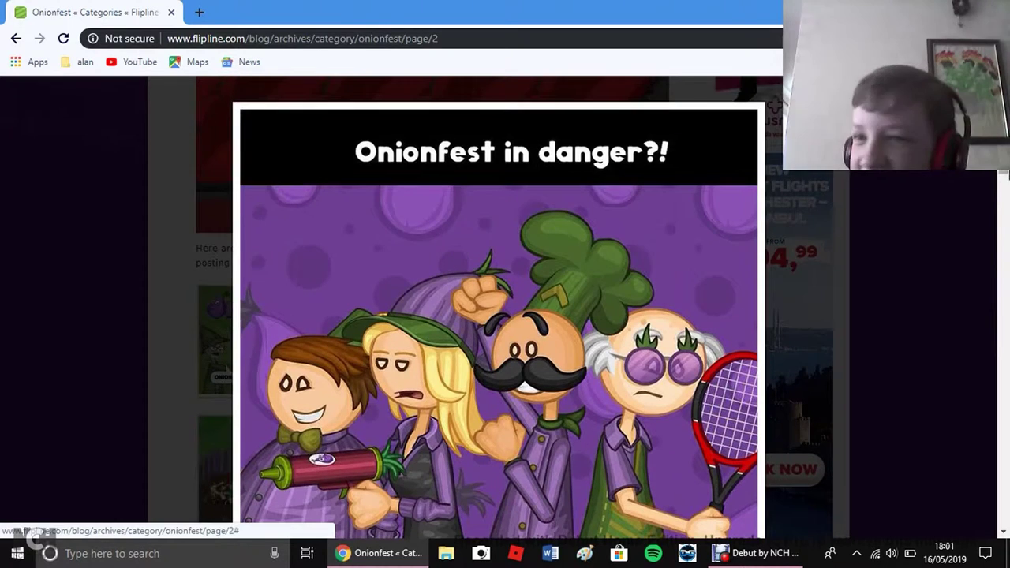
scroll(629, 406, down, 2)
scroll(1001, 176, up, 1)
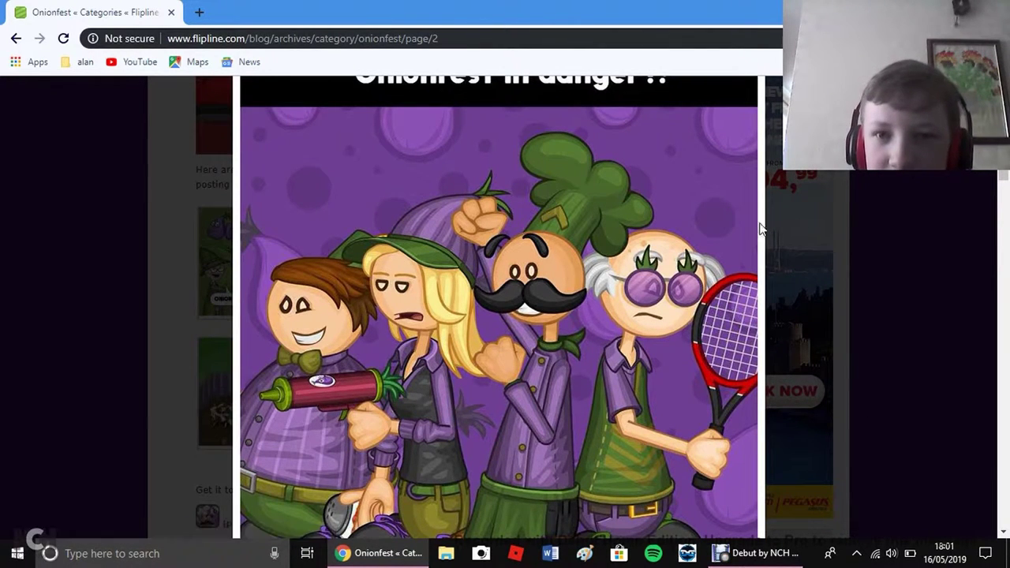
scroll(679, 330, down, 5)
scroll(709, 260, up, 3)
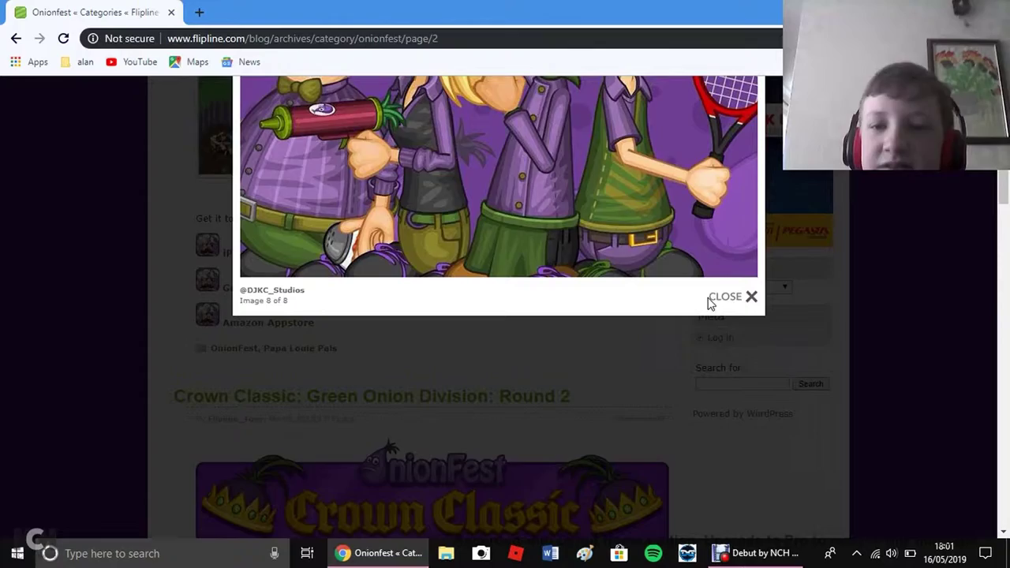
- Close the fan image lightbox and navigate via Games to the Flipline home page
click(733, 298)
scroll(736, 295, up, 4)
scroll(733, 290, down, 3)
scroll(733, 290, up, 3)
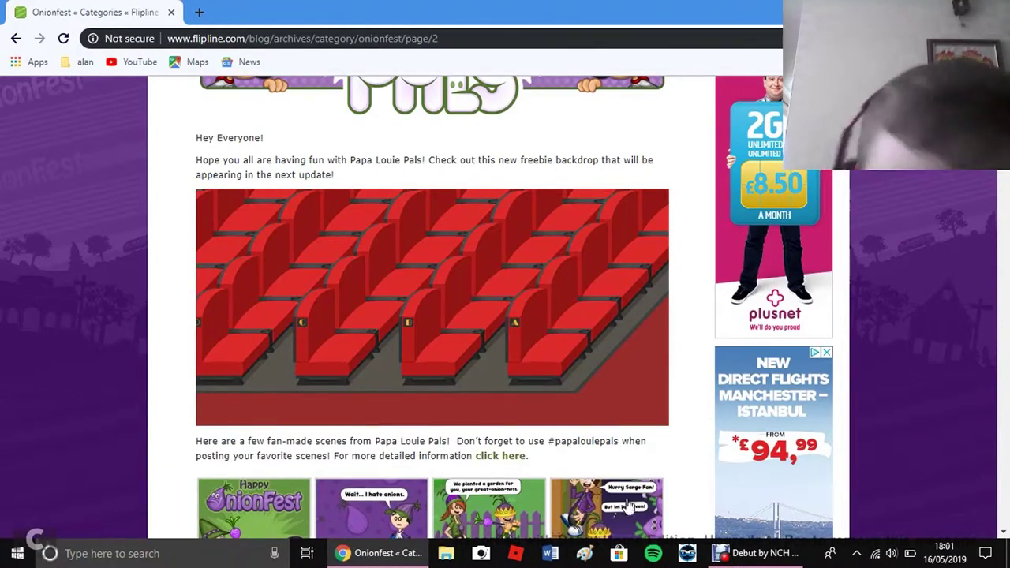
scroll(624, 477, up, 5)
scroll(624, 477, up, 1)
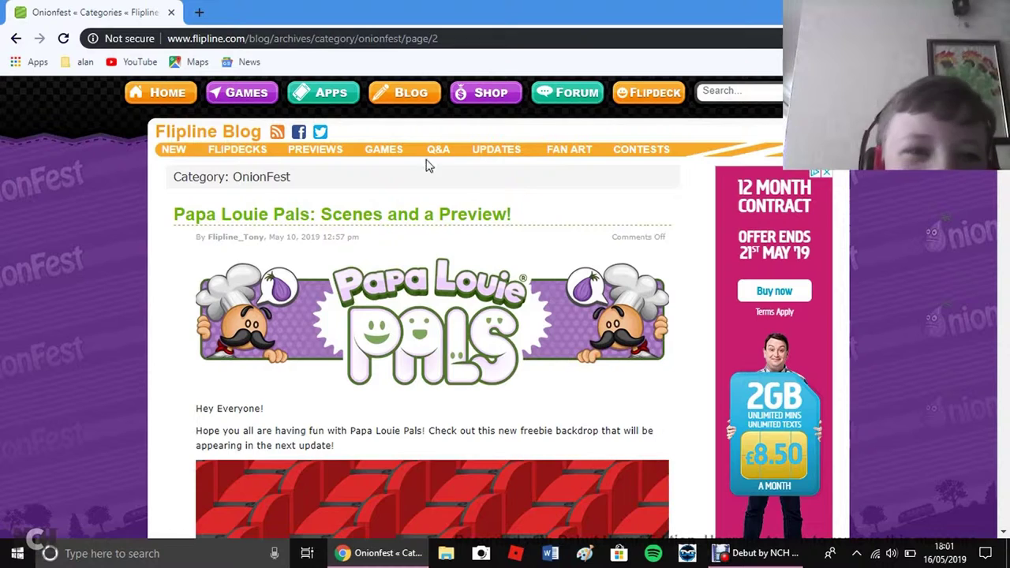
click(236, 93)
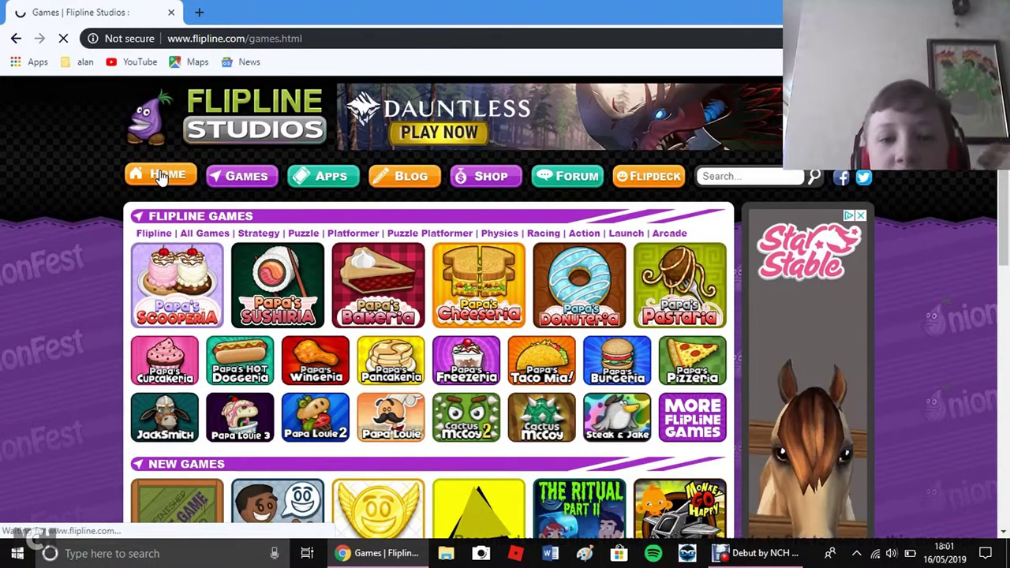
click(162, 176)
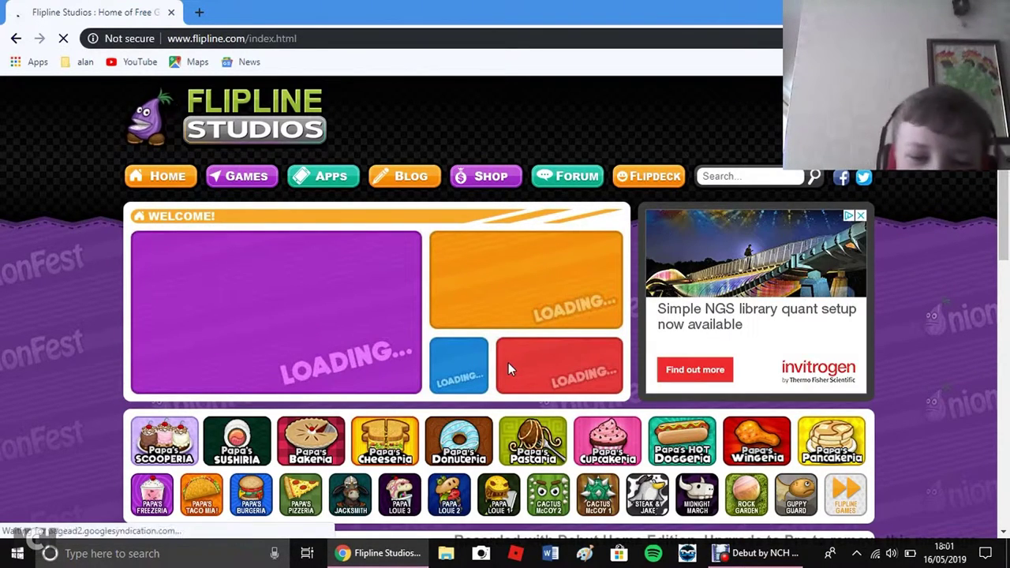
scroll(507, 362, down, 3)
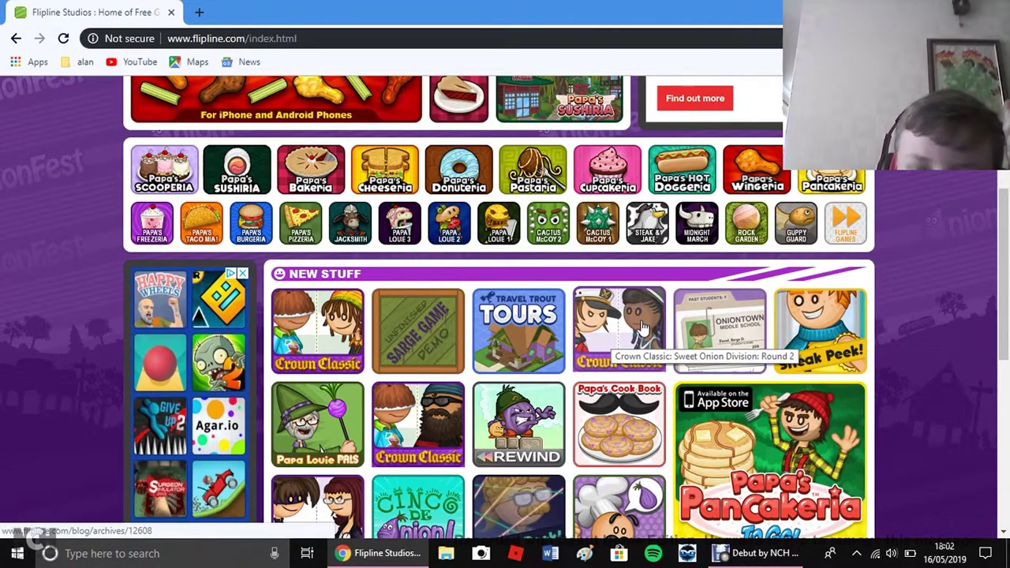
scroll(642, 323, up, 4)
scroll(643, 323, up, 2)
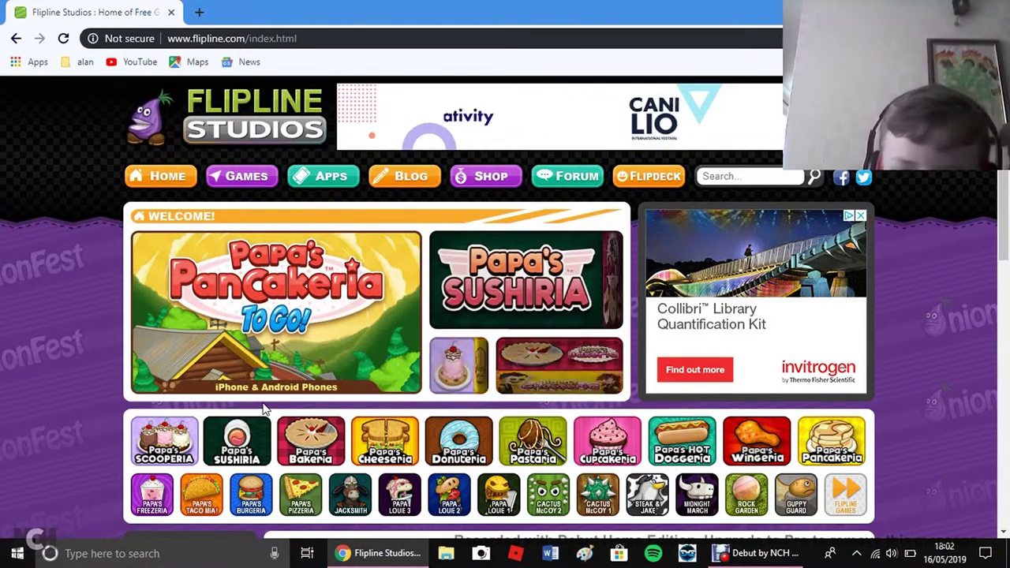
scroll(265, 408, down, 5)
scroll(303, 330, down, 4)
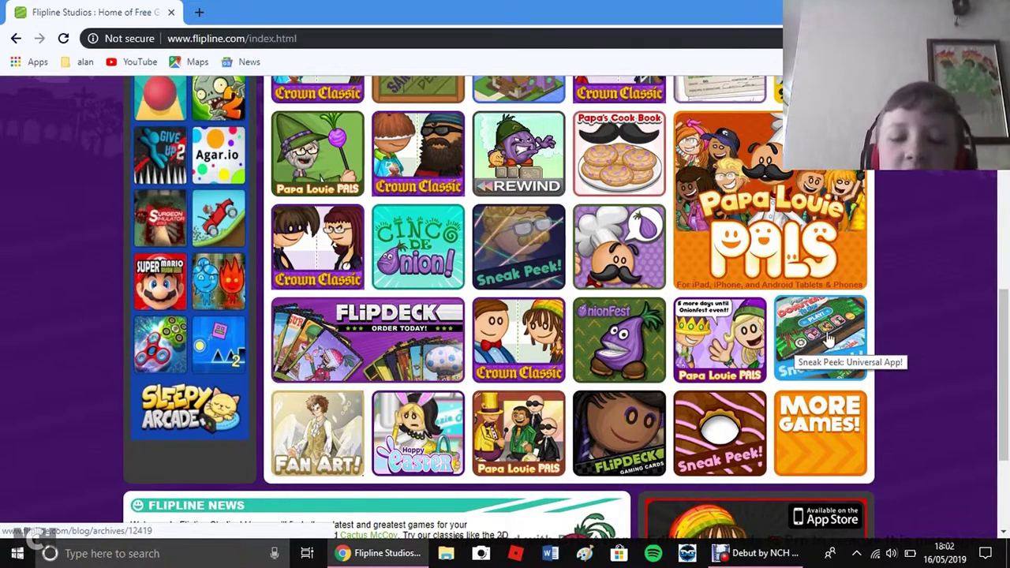
scroll(583, 362, down, 3)
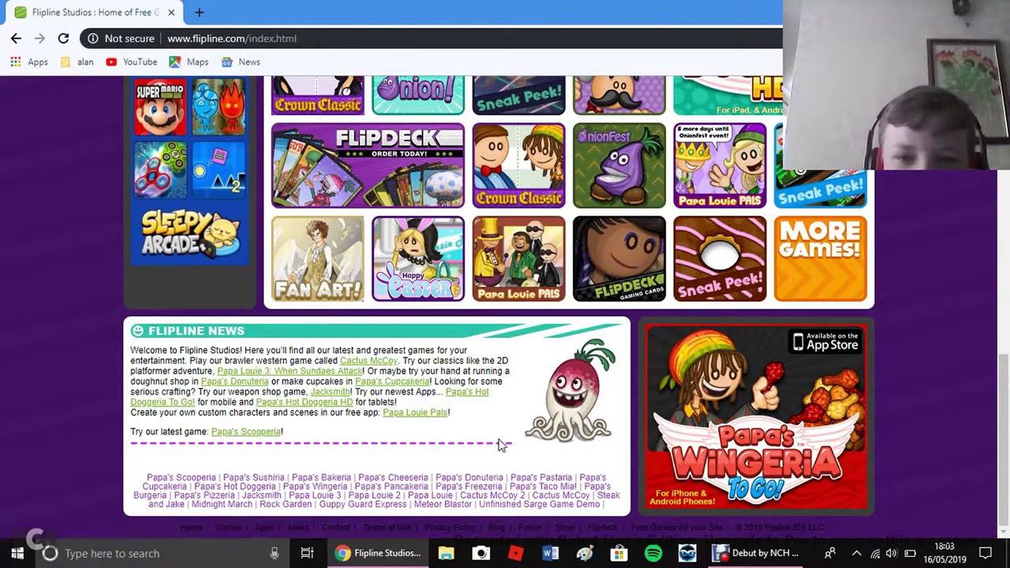
scroll(306, 252, up, 8)
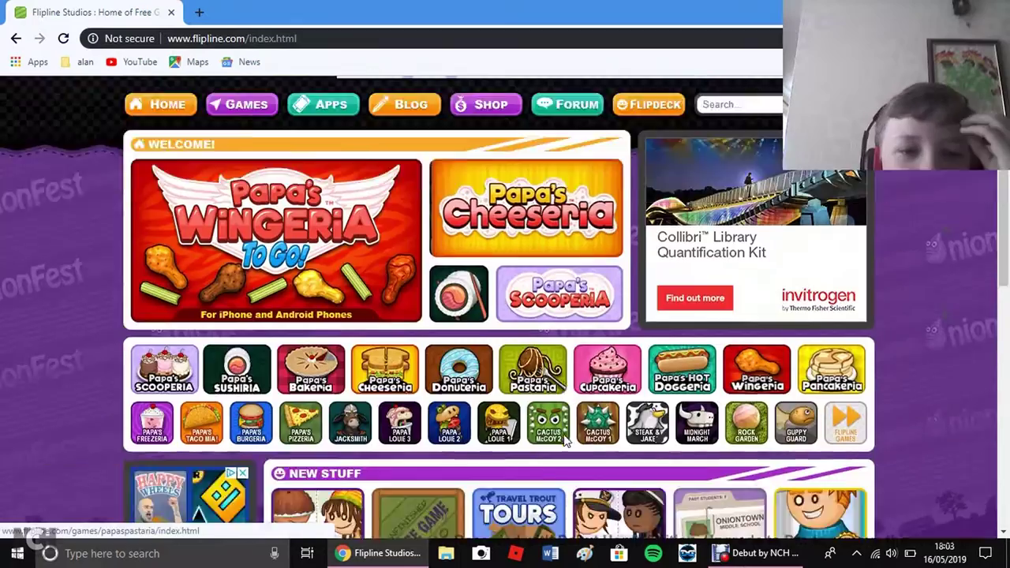
scroll(395, 315, down, 8)
scroll(473, 355, up, 4)
scroll(571, 432, up, 4)
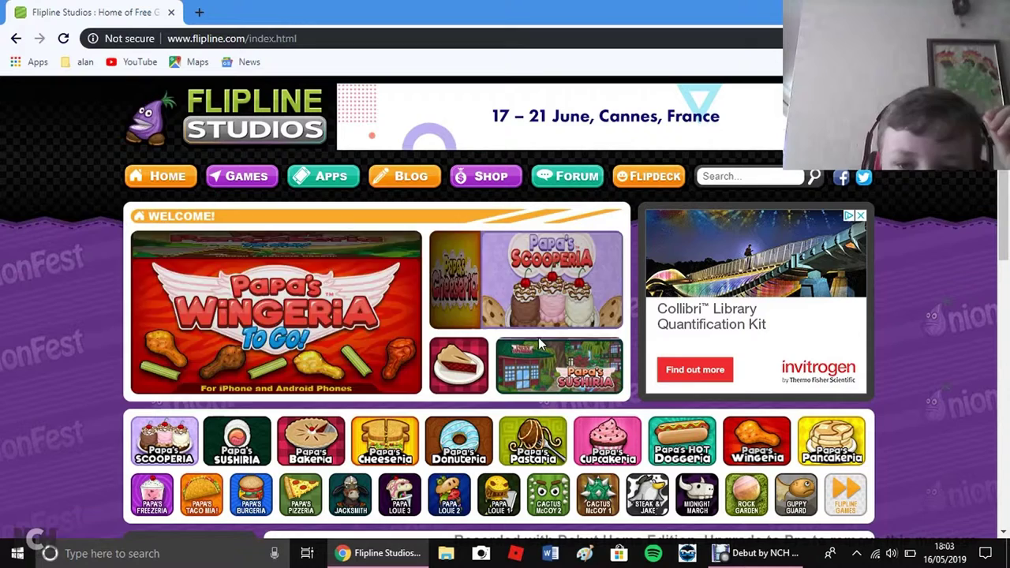
- Open the Papa's Pizzeria game page and dismiss the game panel's context menu
click(234, 180)
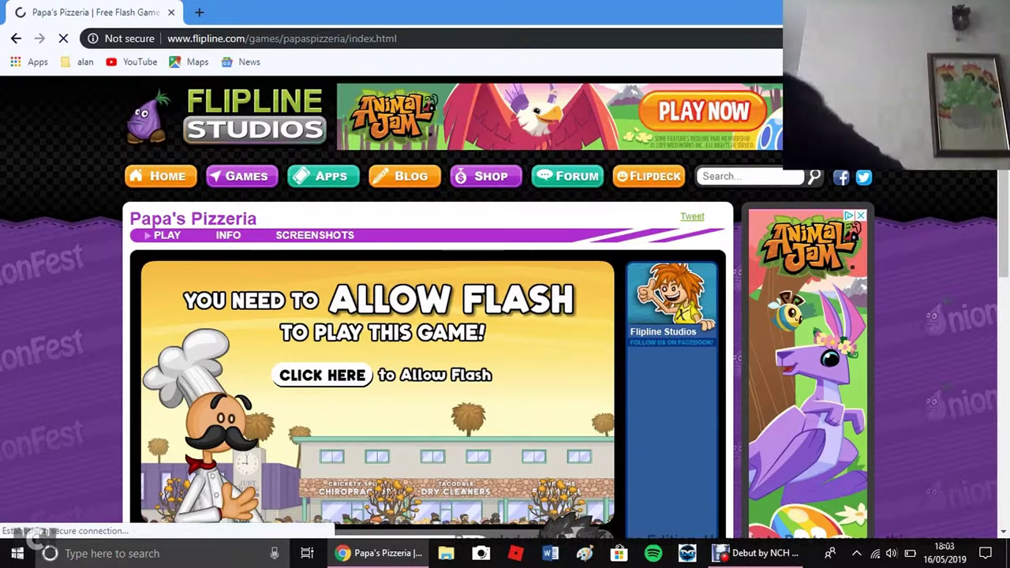
right_click(325, 385)
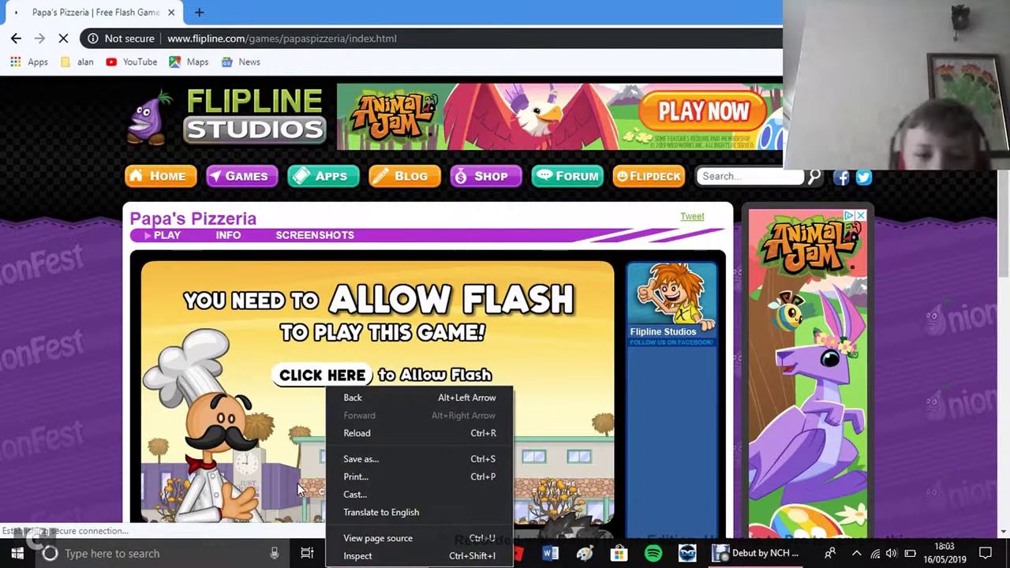
click(300, 489)
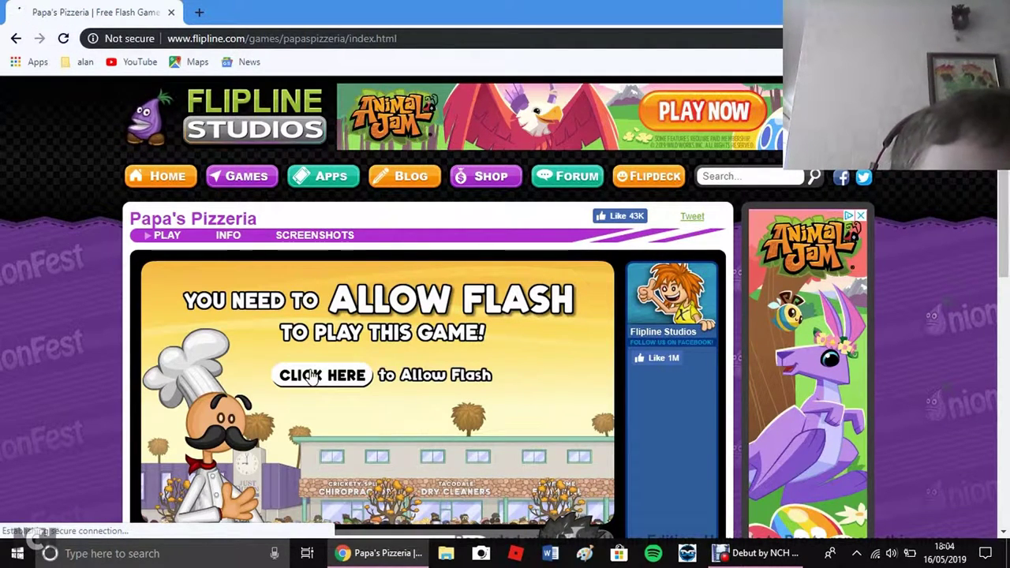
- Open a blank new tab and close it, returning to Papa's Pizzeria
click(202, 14)
click(201, 15)
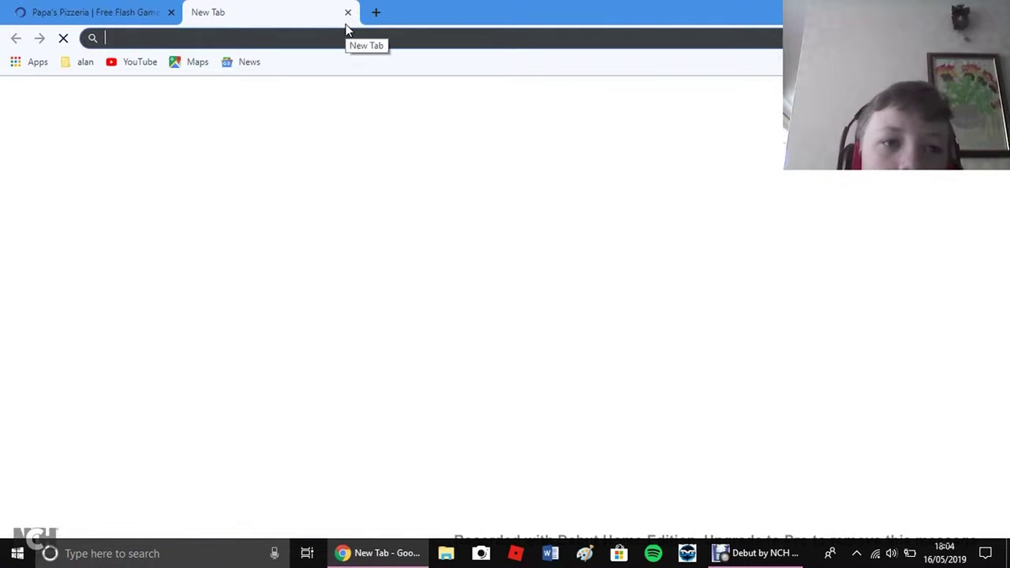
click(348, 14)
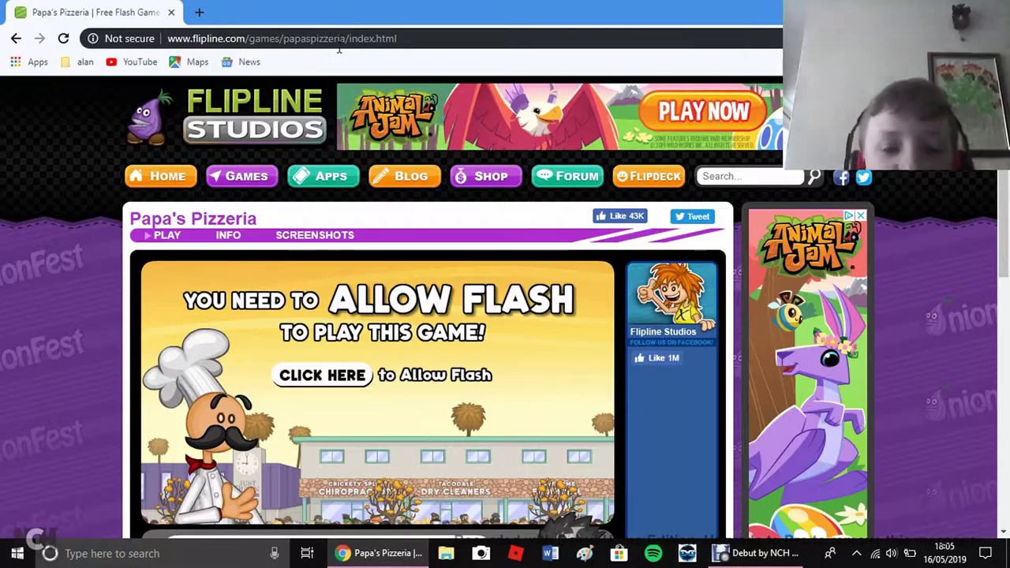
scroll(298, 240, down, 5)
scroll(298, 241, up, 1)
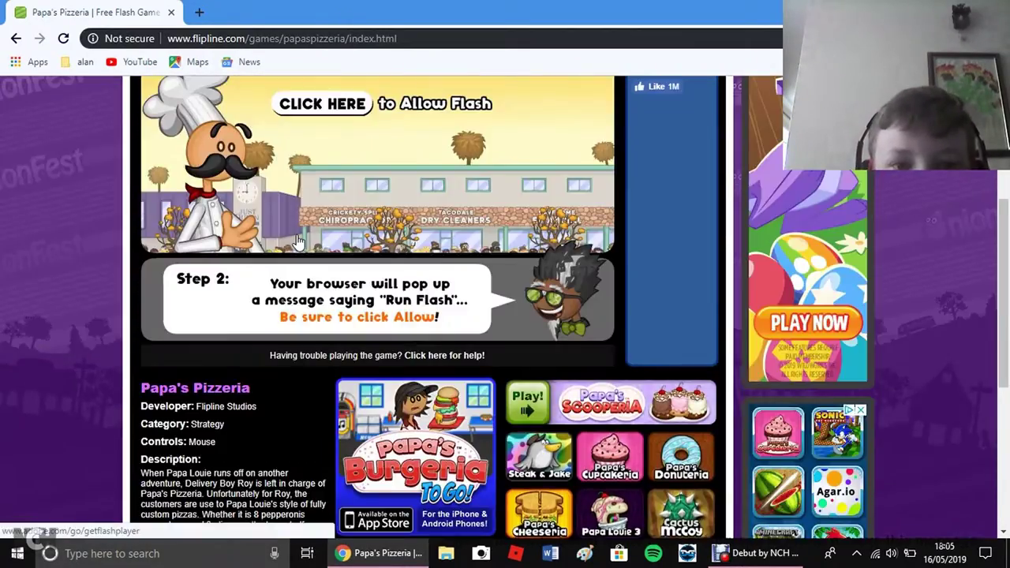
scroll(298, 241, up, 5)
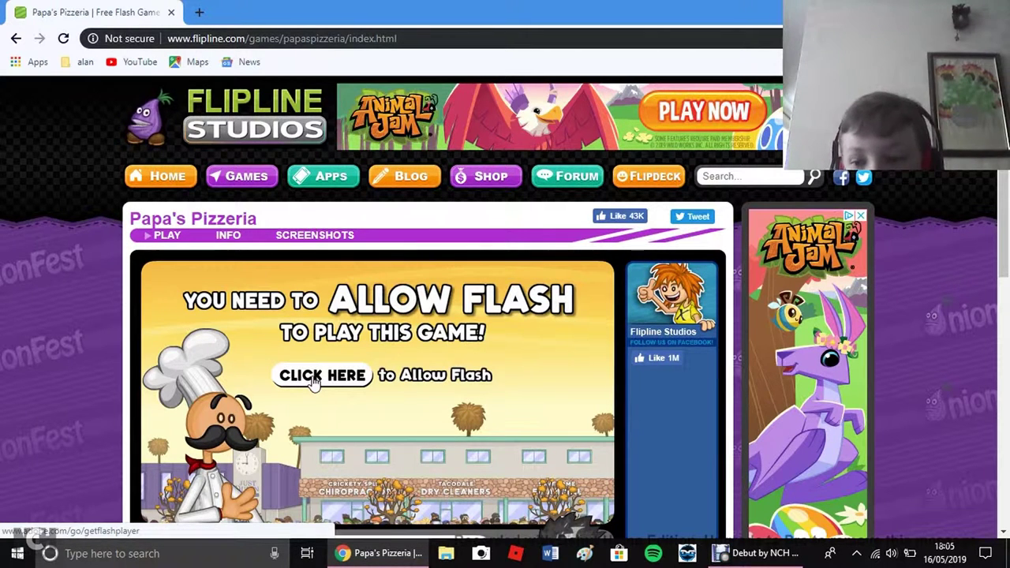
- Bring Debut to the front and press its Stop recording button
click(757, 552)
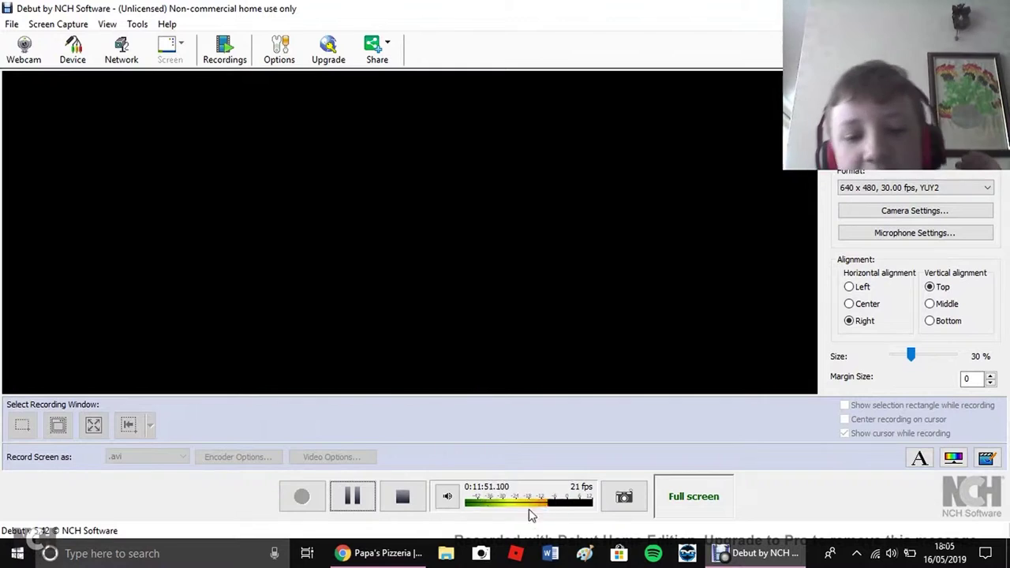
click(410, 496)
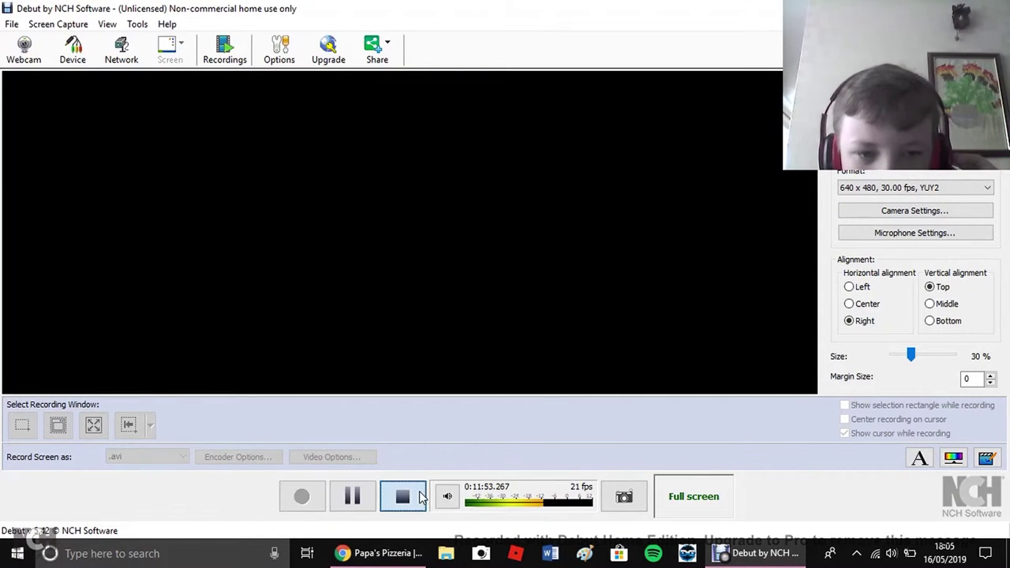